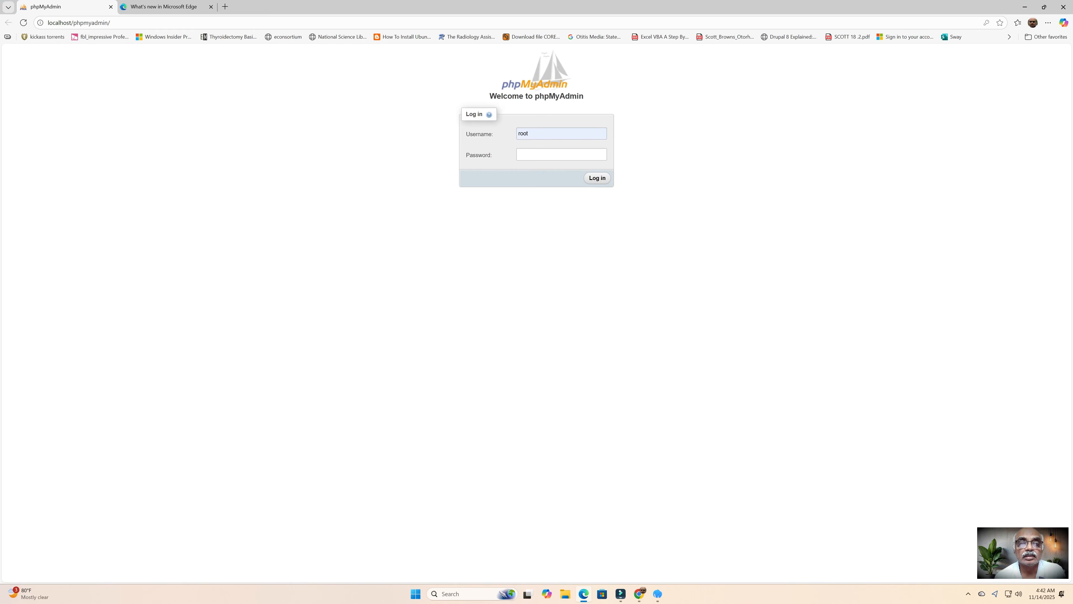
Step: Log in to phpMyAdmin as root and start a new account from User accounts > Add user account
click(597, 177)
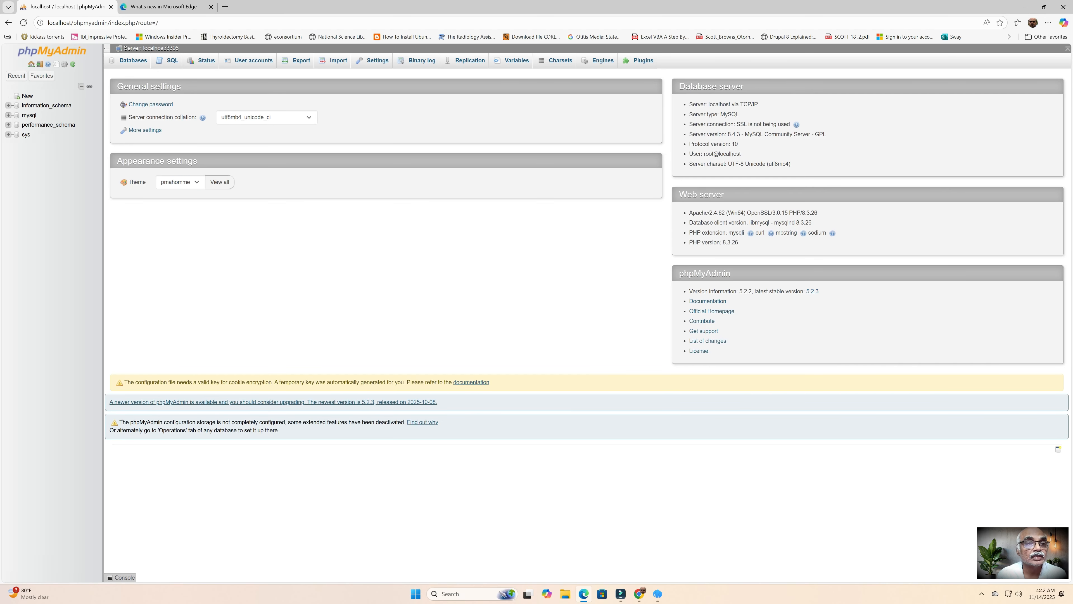
click(253, 60)
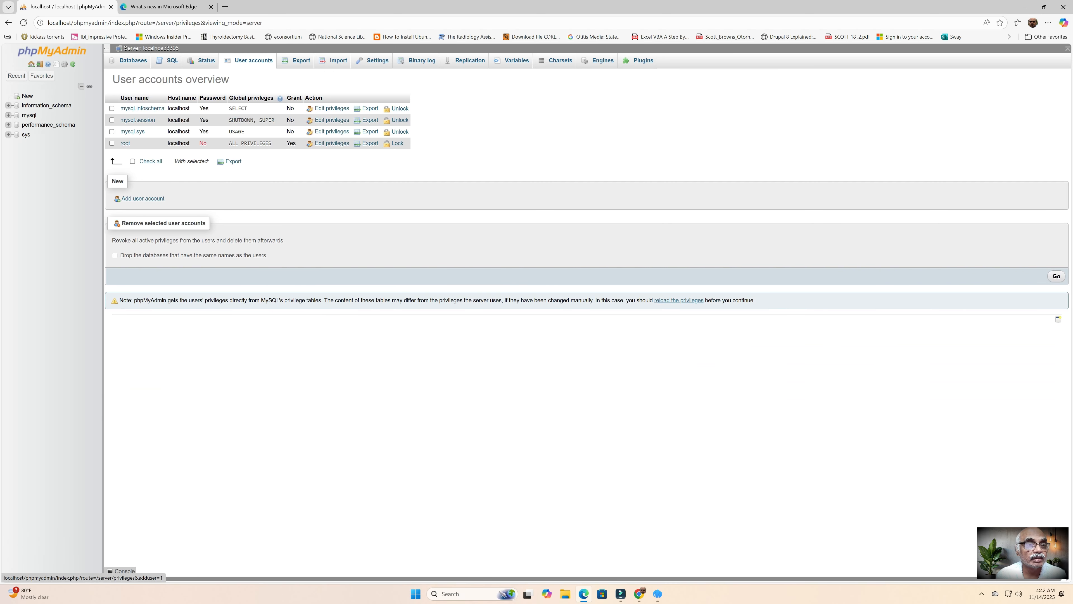
click(143, 198)
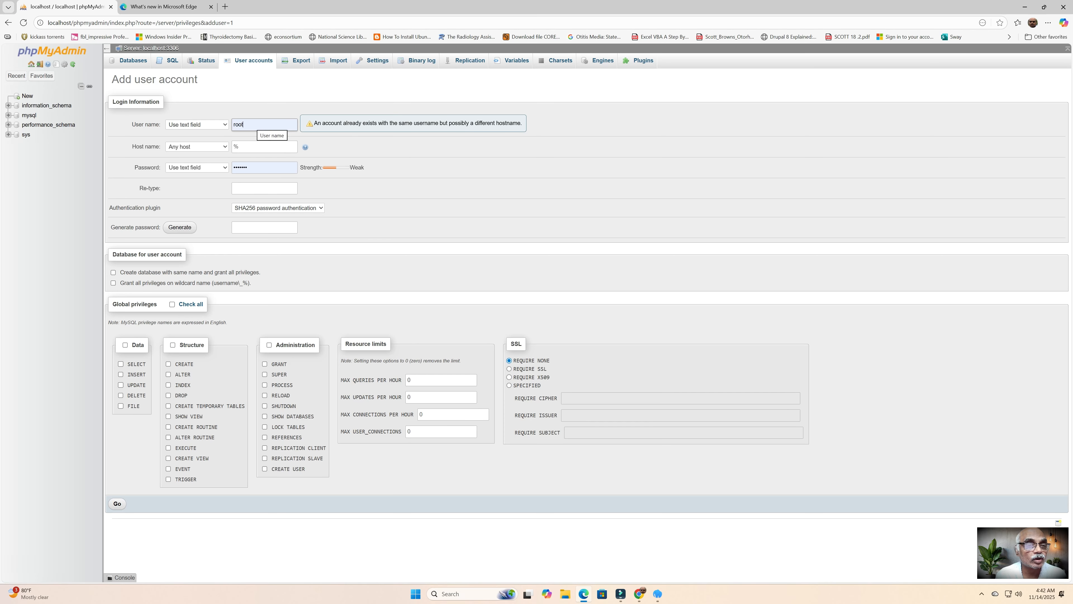
Step: Replace the user name root with moodle
double_click(256, 124)
text(moodle)
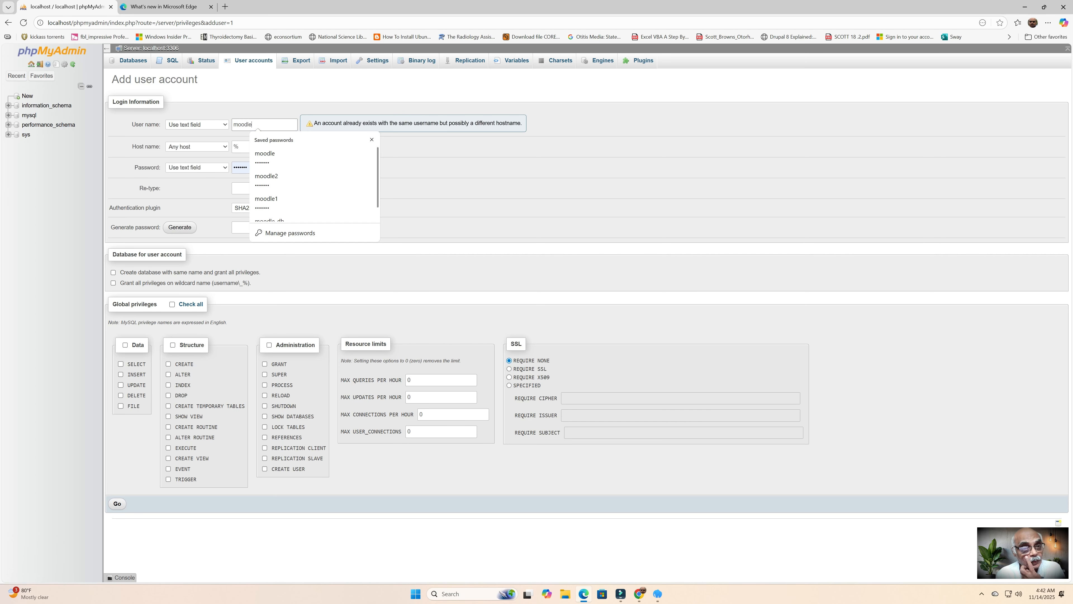
scroll(315, 182, down, 1)
click(422, 181)
Step: Enter the account password, retype it to confirm, and tick the same-name database grant options
click(265, 165)
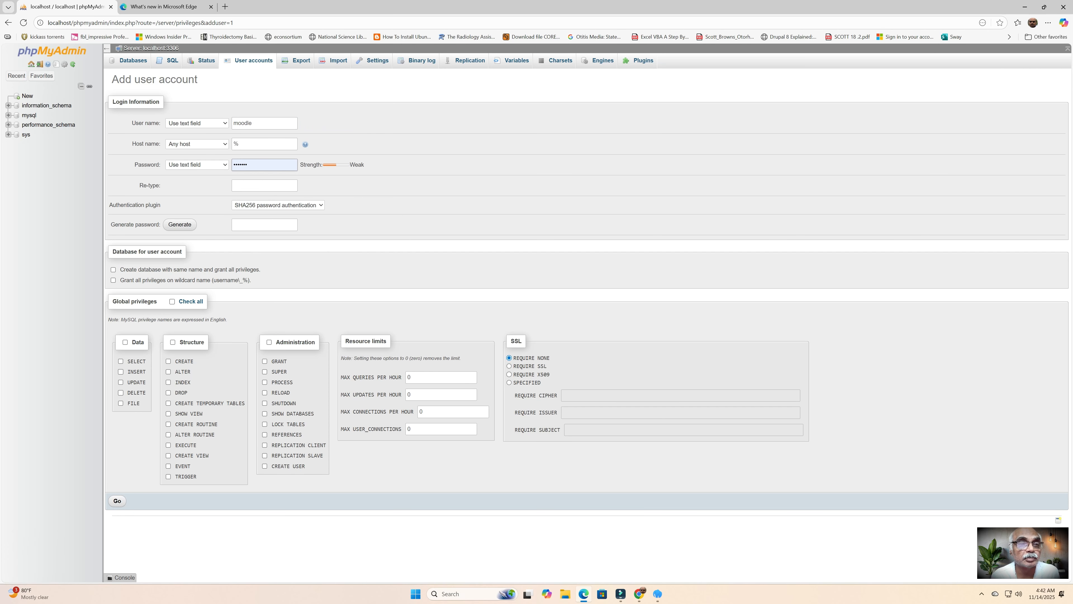
double_click(241, 165)
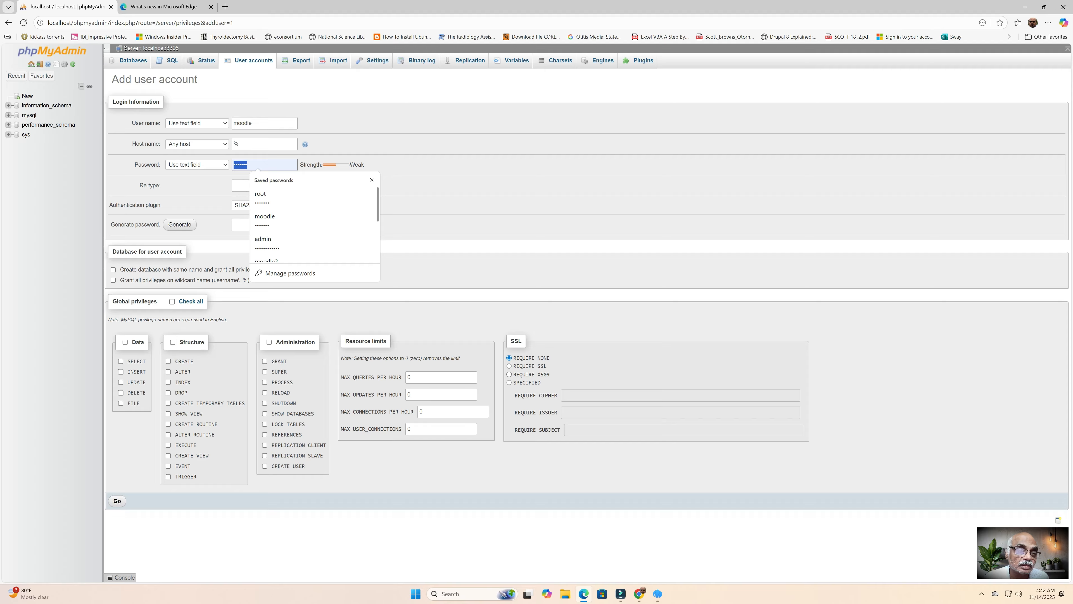
key(BackSpace)
text(••••••)
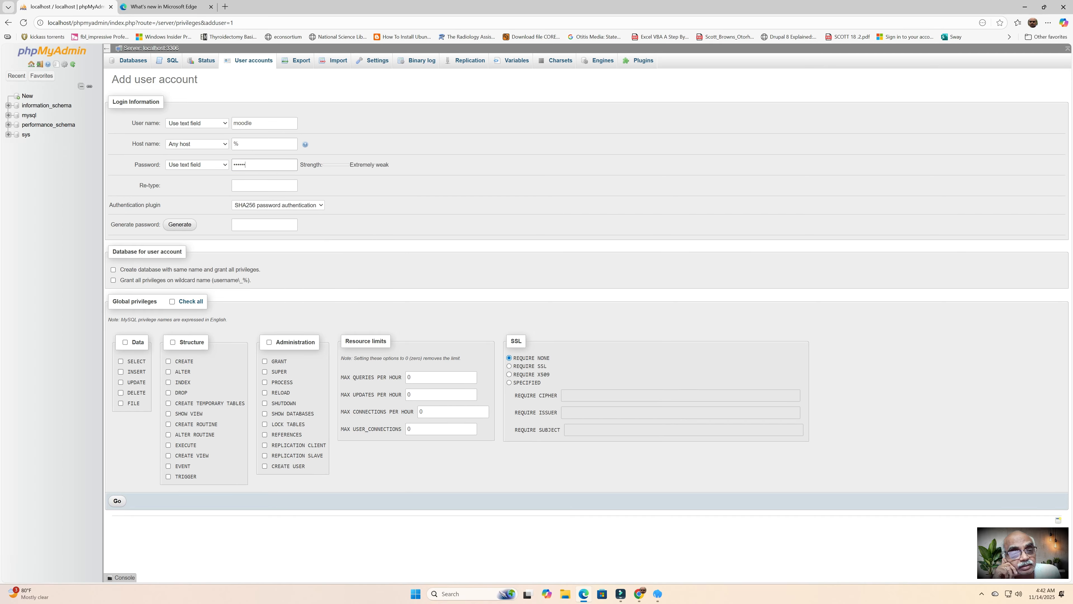
key(Tab)
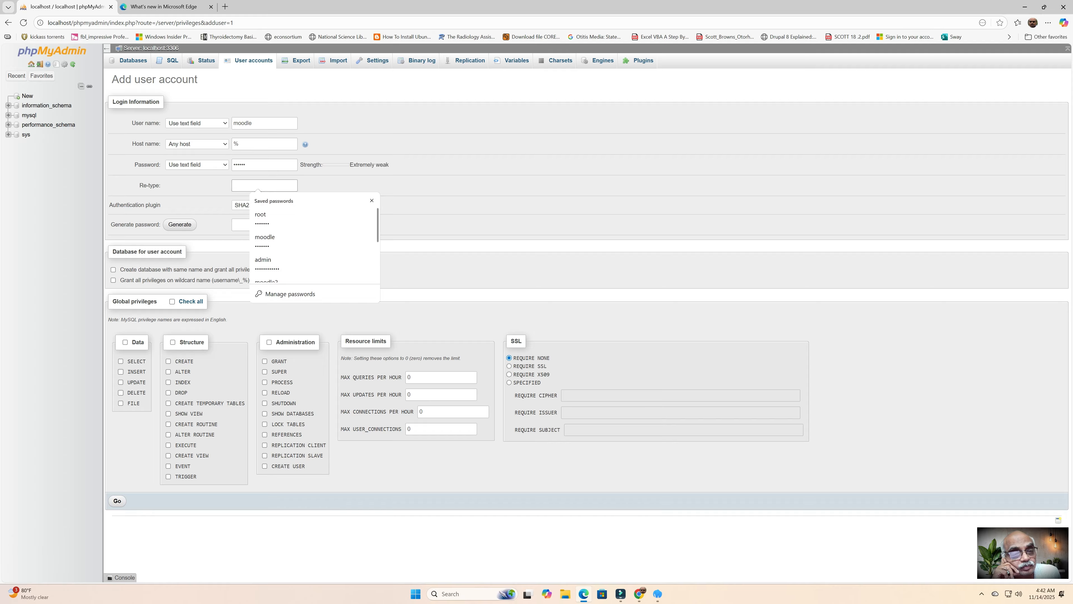
text(••)
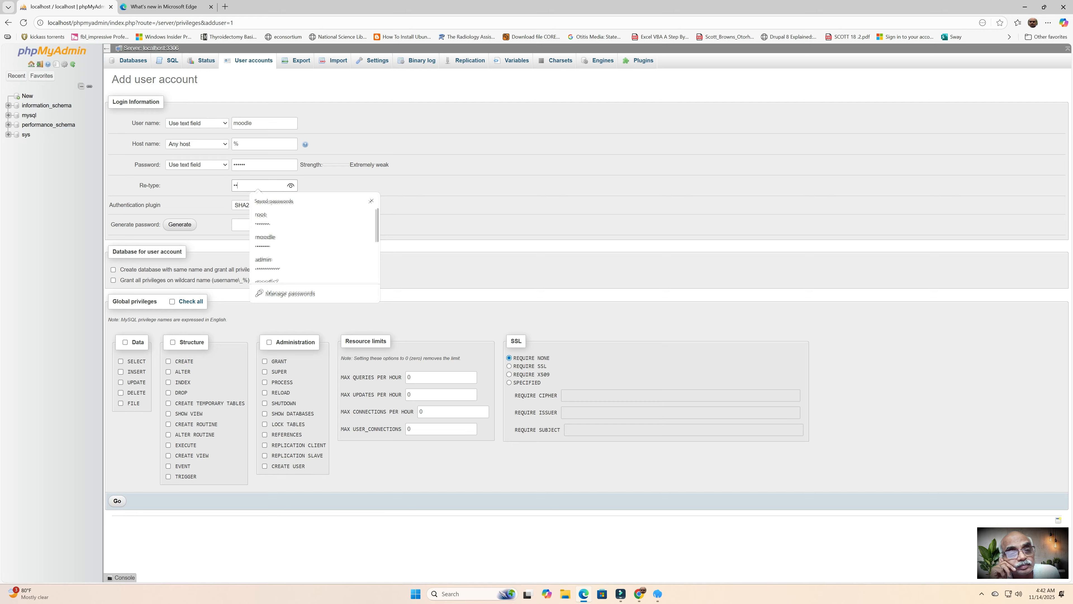
text(••••)
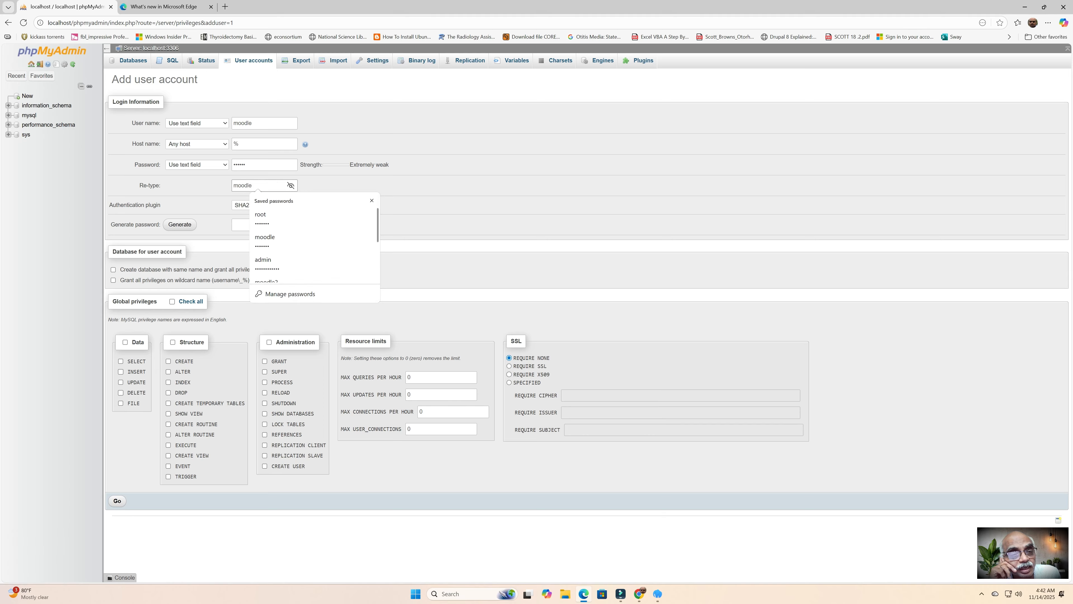
key(Tab)
click(265, 185)
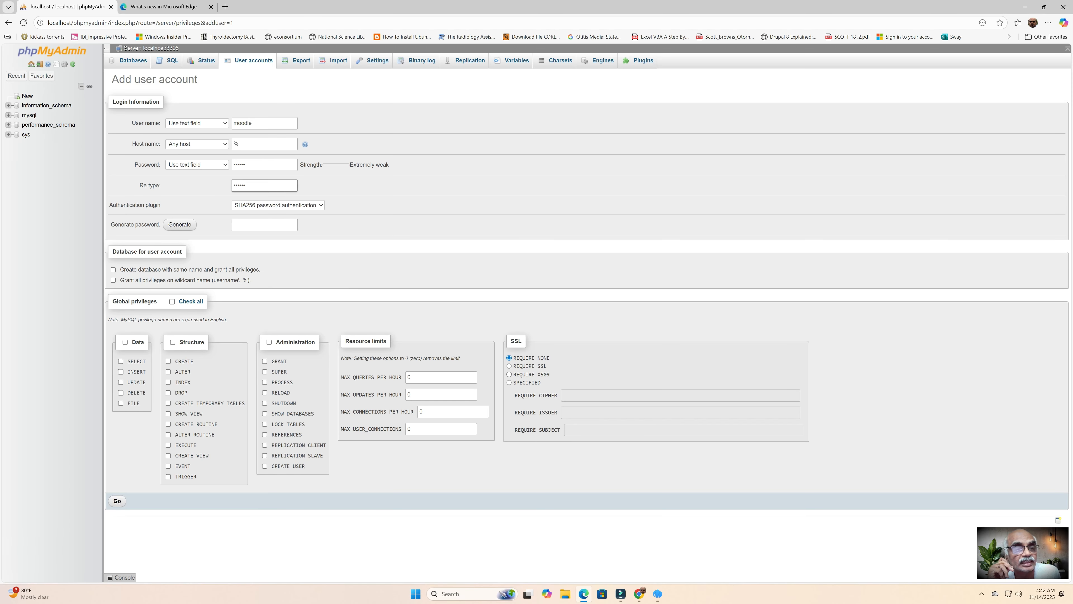
key(Escape)
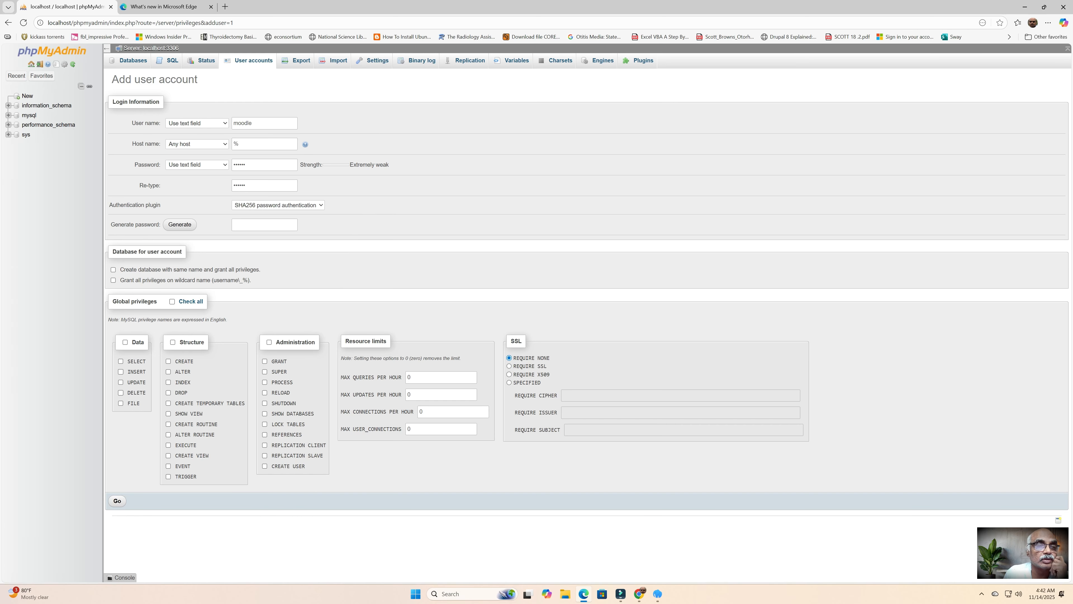
click(287, 145)
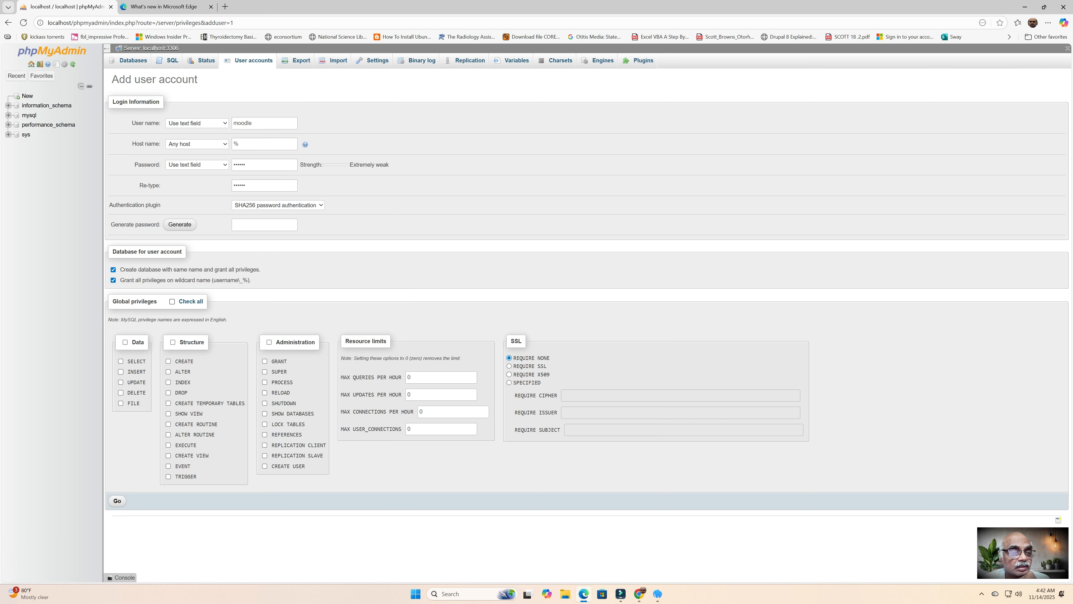
Step: Check all global privileges and replace the password with a longer one, retyped in Re-type
click(172, 301)
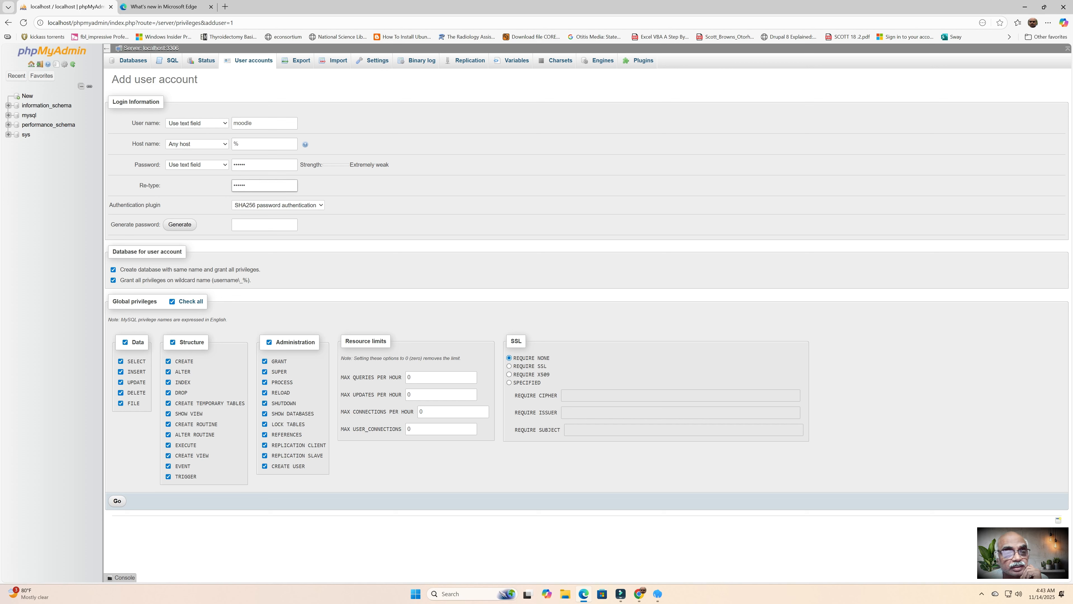
click(262, 164)
key(ctrl+a)
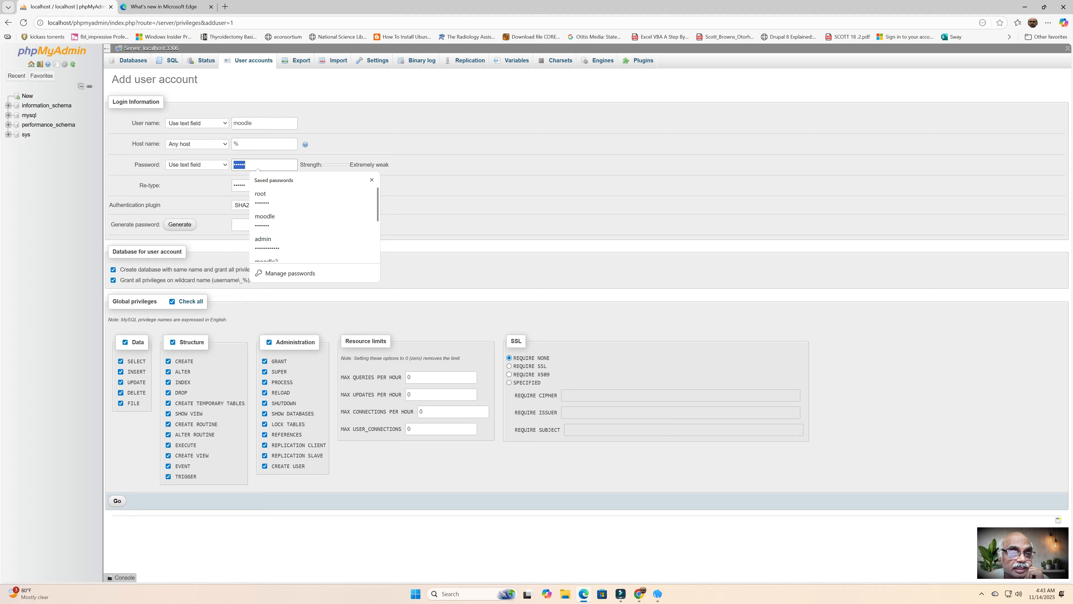
text(••••)
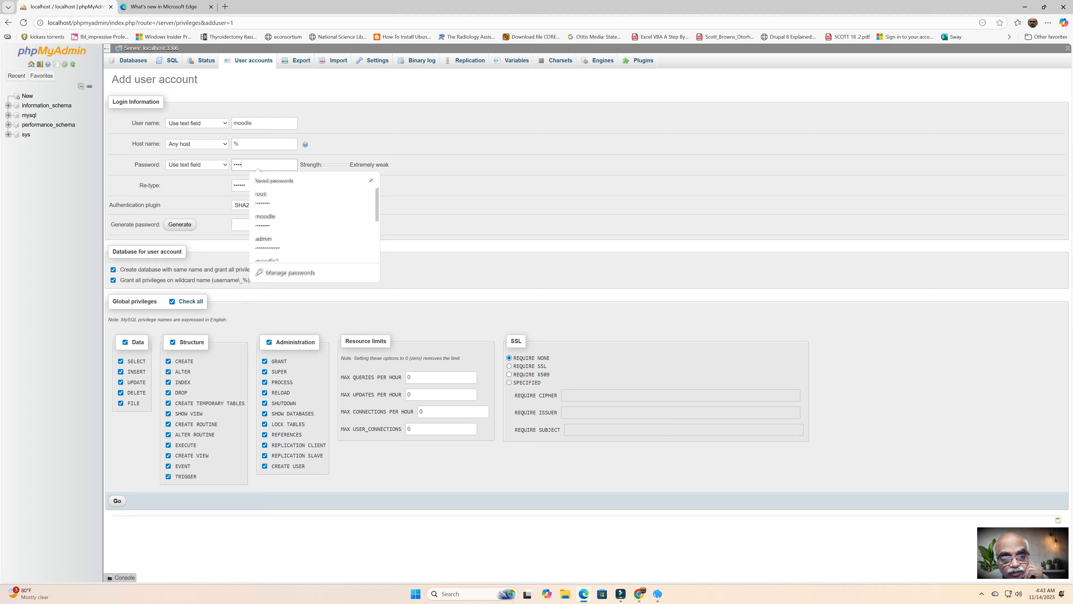
text(•••)
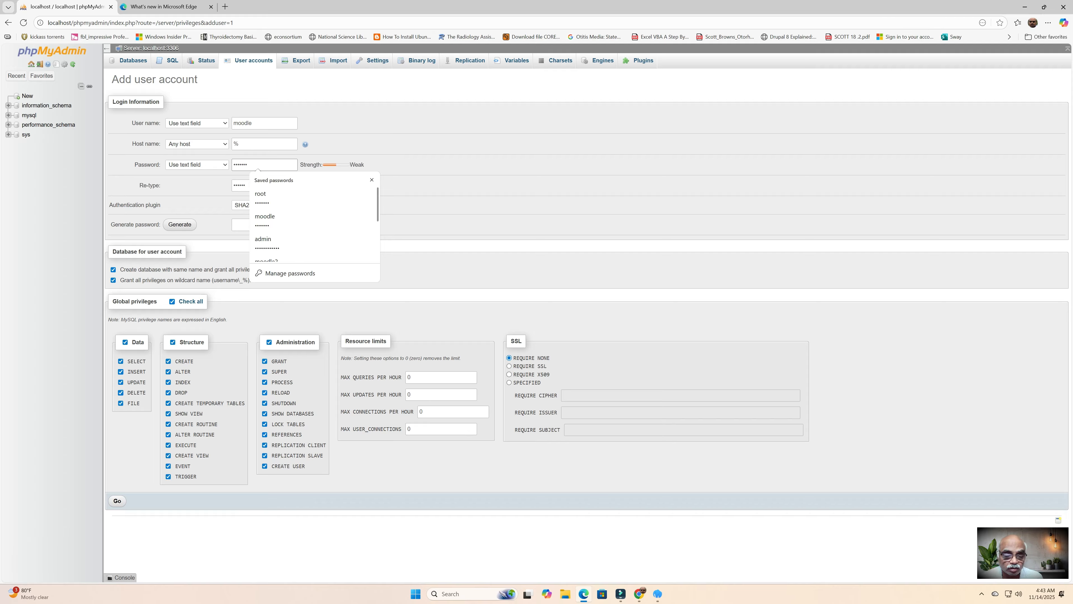
click(265, 185)
key(ctrl+a)
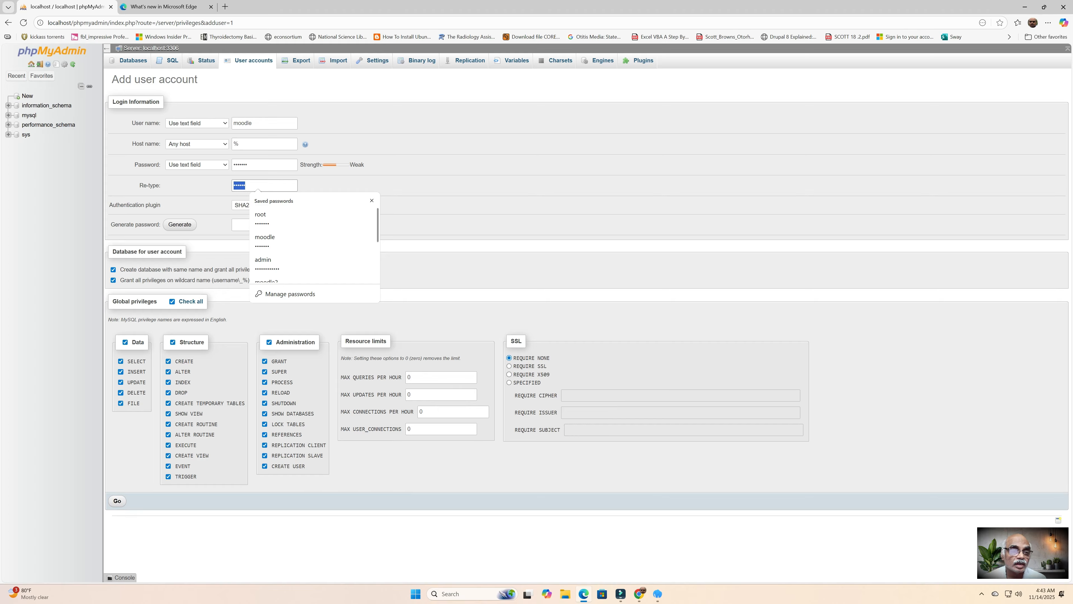
key(BackSpace)
text(•••••)
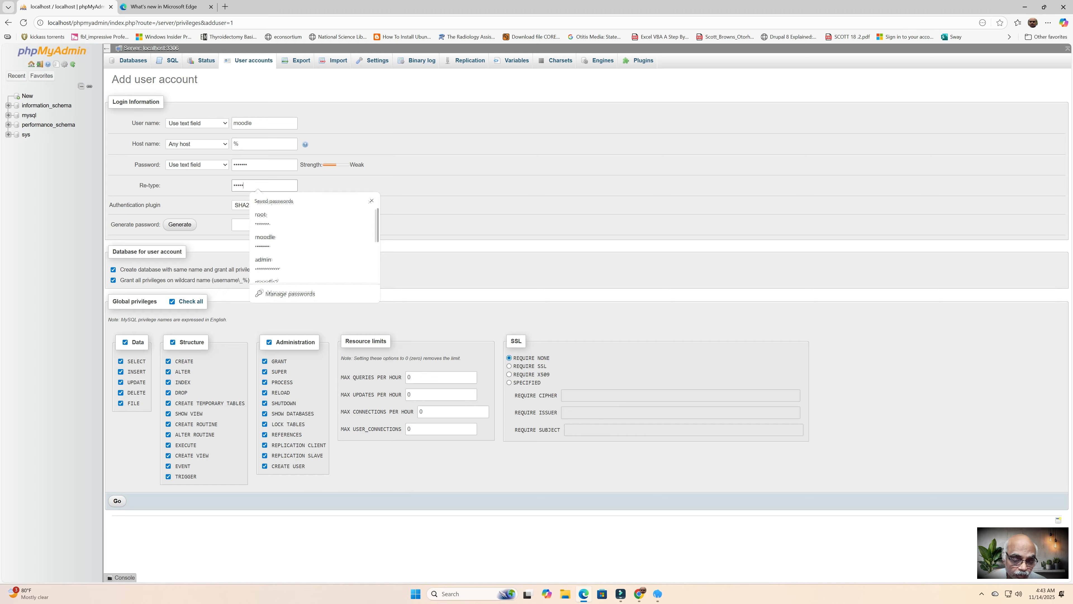
text(••)
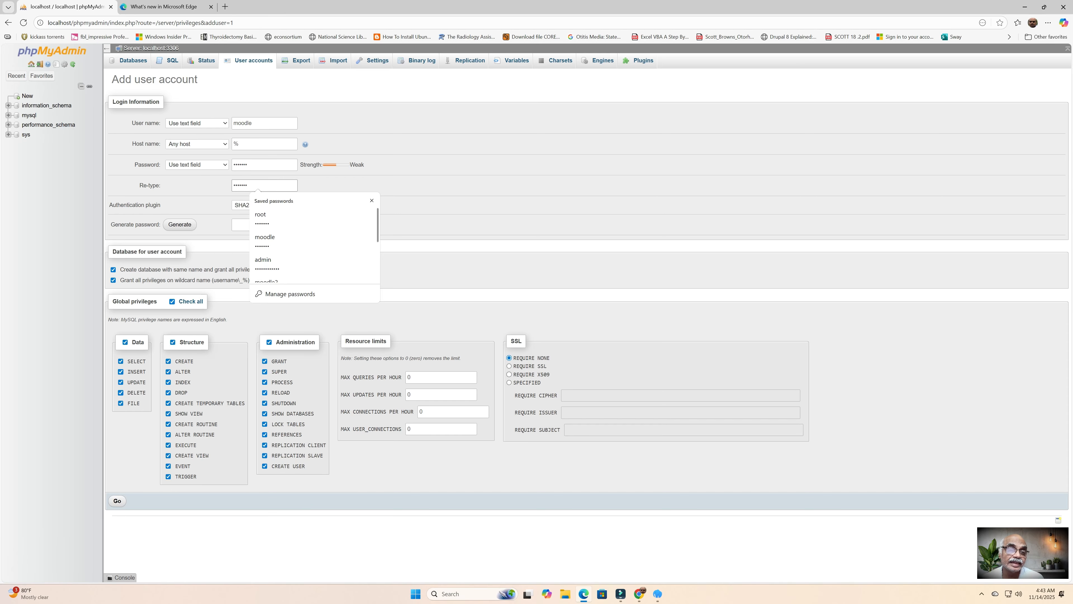
key(Tab)
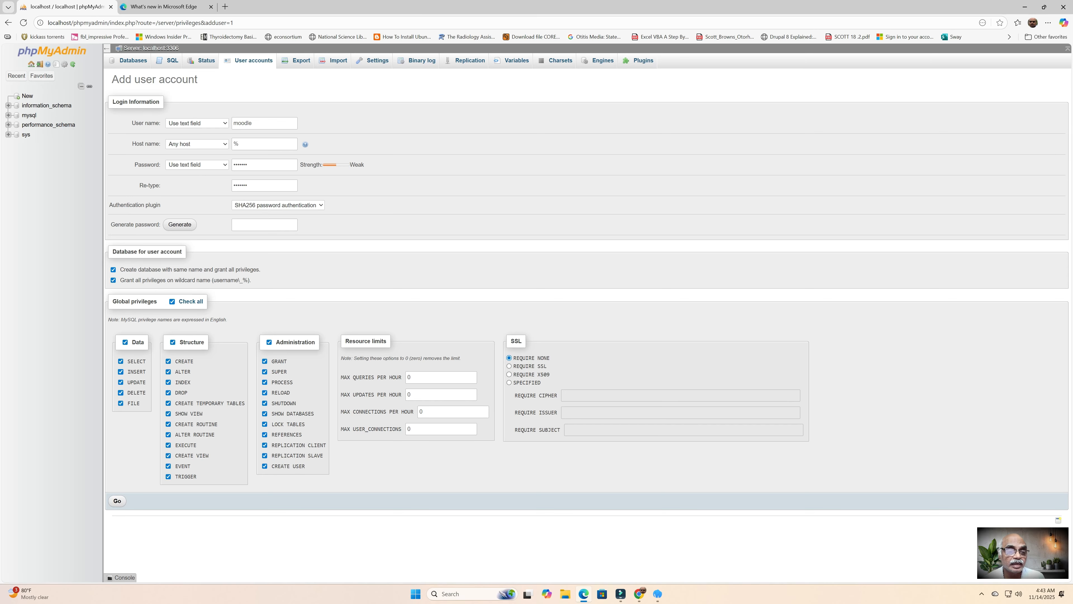
Step: Submit the form with Go to create user moodle and its database, then minimize Edge
click(117, 501)
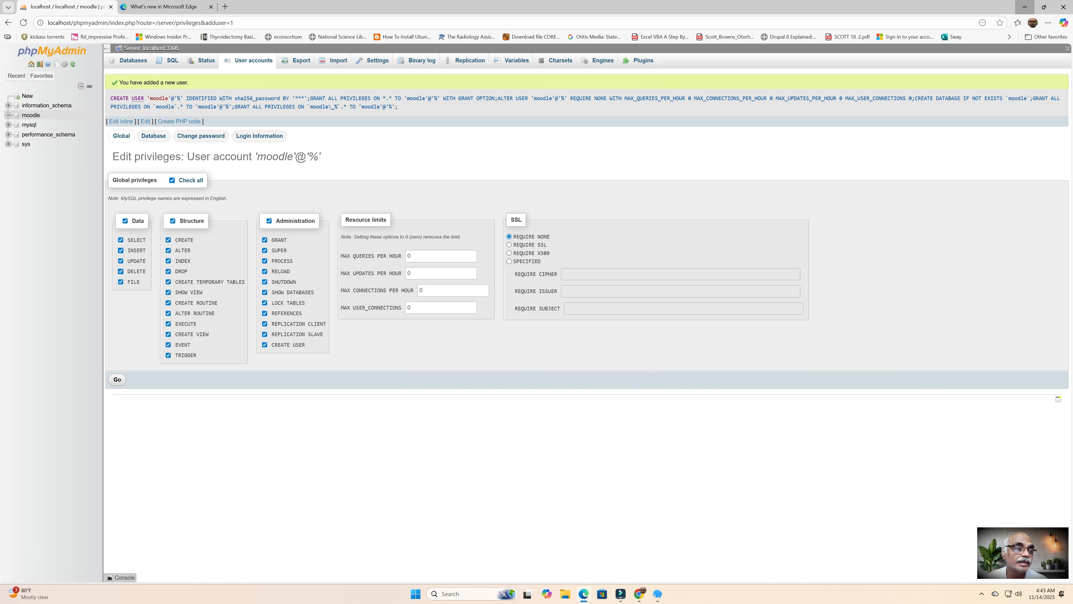
click(1025, 7)
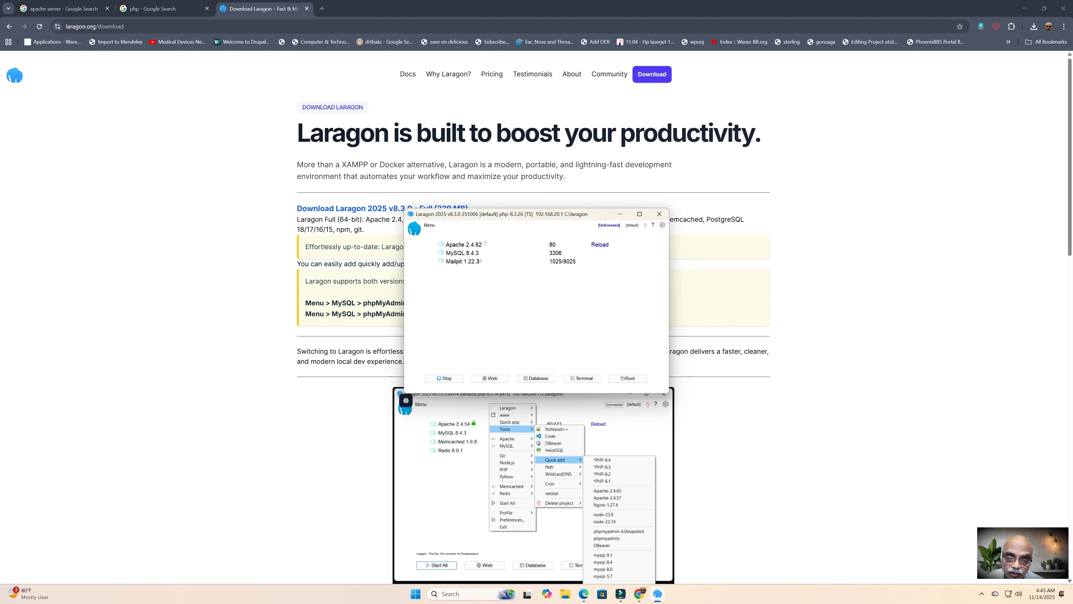
Step: Enter moodle in Chrome's address bar to reach moodle.org, then go to its Downloads page
click(566, 594)
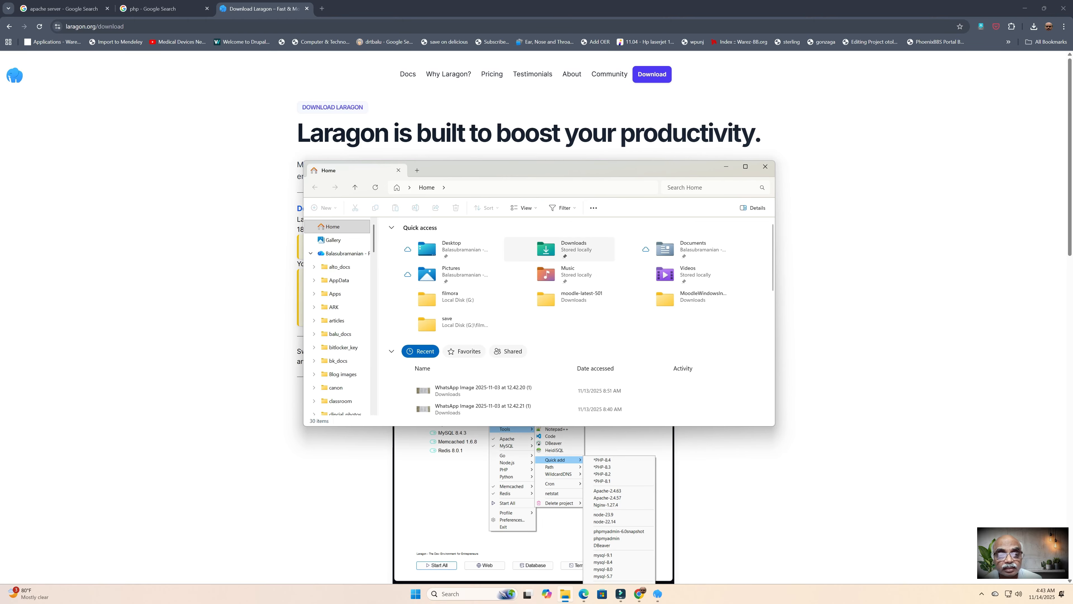
click(726, 166)
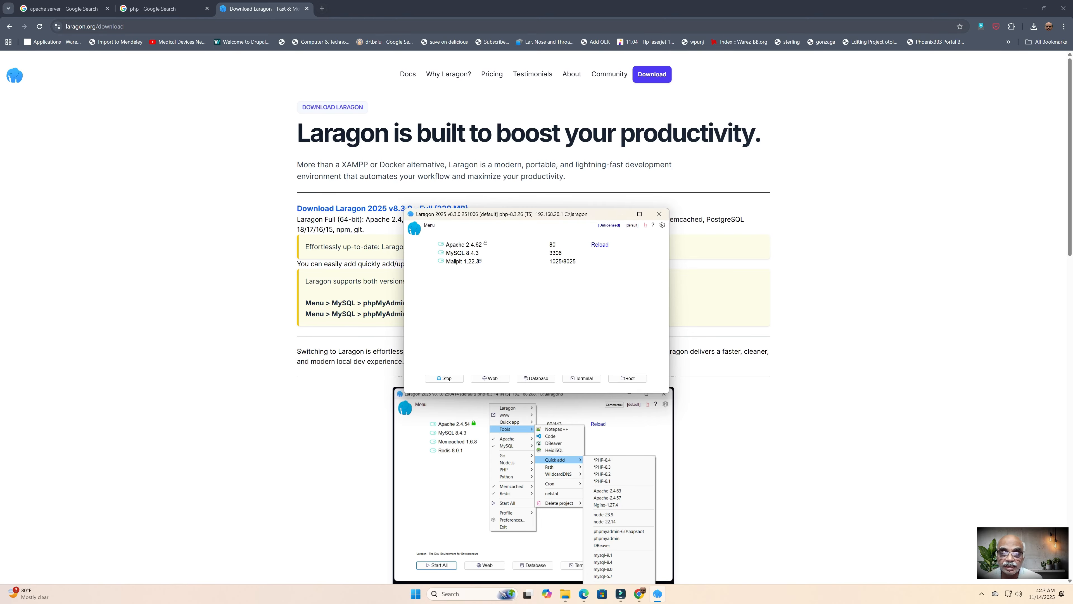
click(253, 26)
text(moodle)
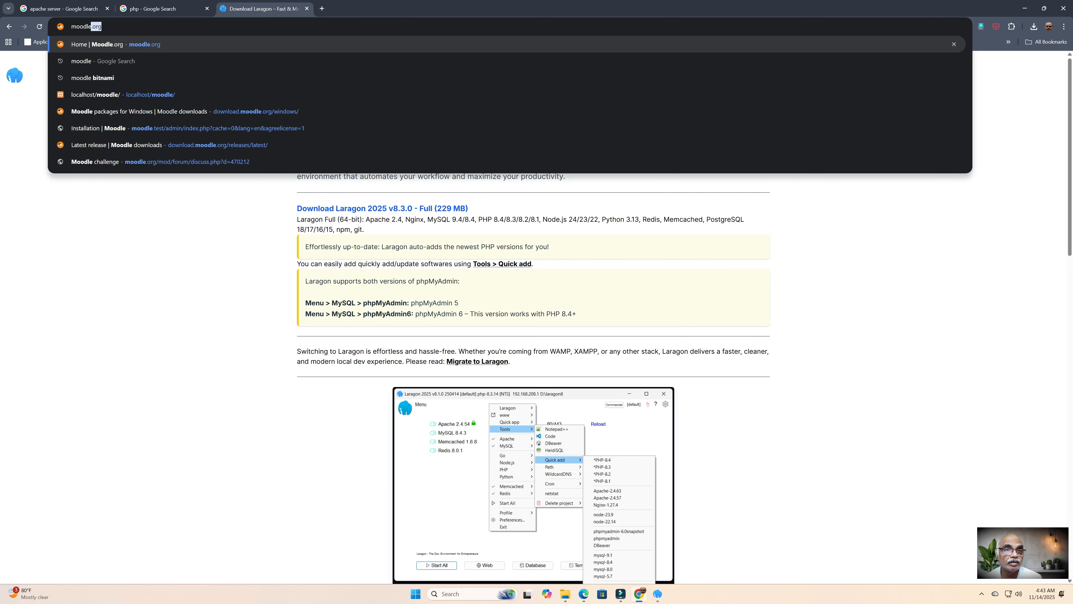
key(Return)
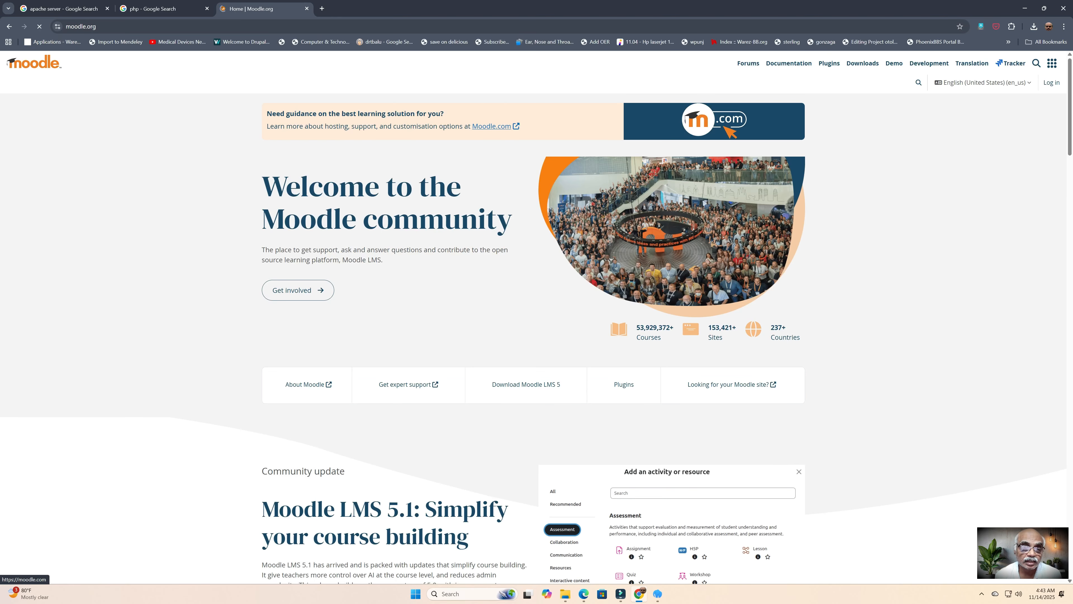
click(863, 63)
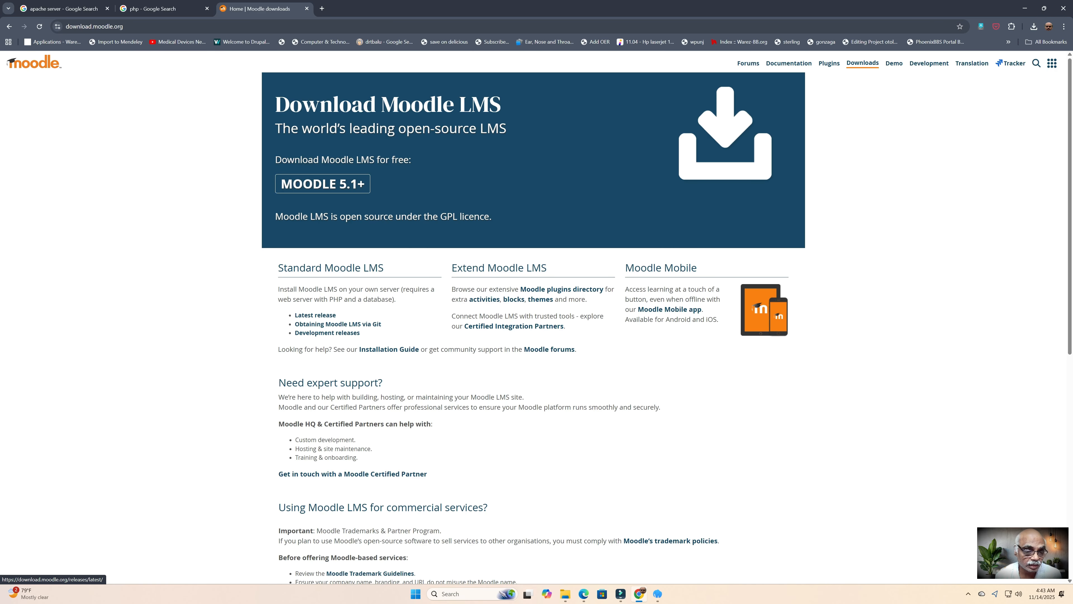
Step: Open Latest release and download the Moodle 5.1+ zip package
click(315, 315)
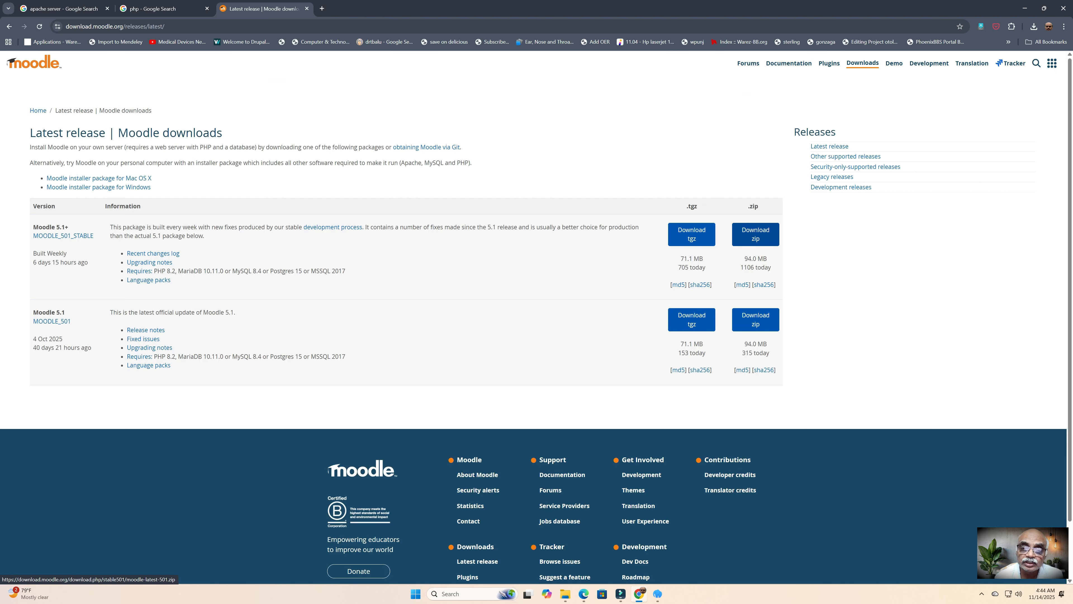
click(756, 234)
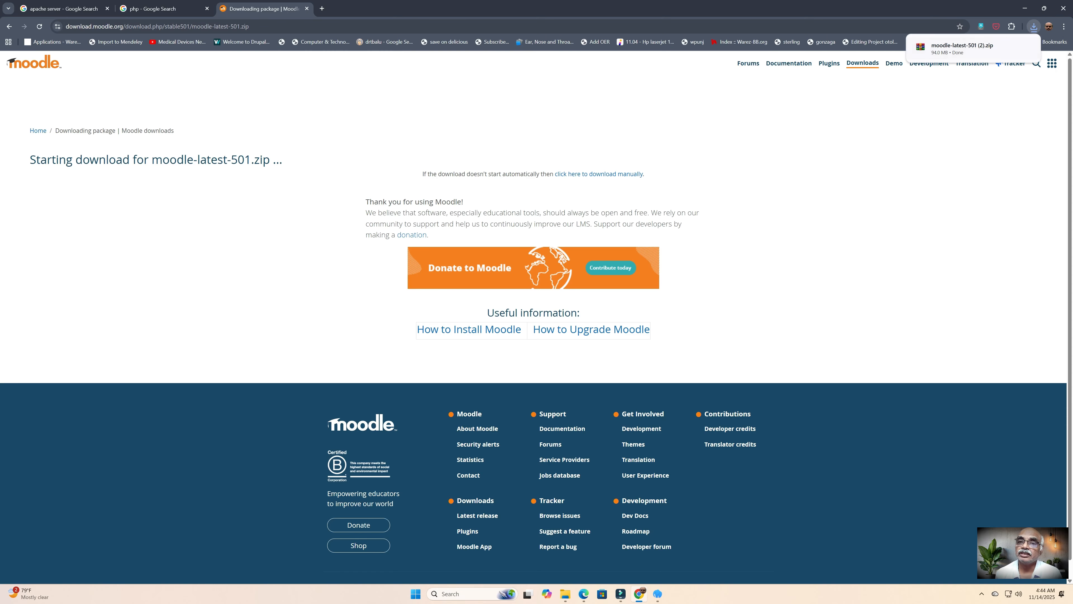
Step: Extract moodle-latest-501 (2).zip with WinRAR into a 'moodle-latest-501 (2)' folder
click(1012, 47)
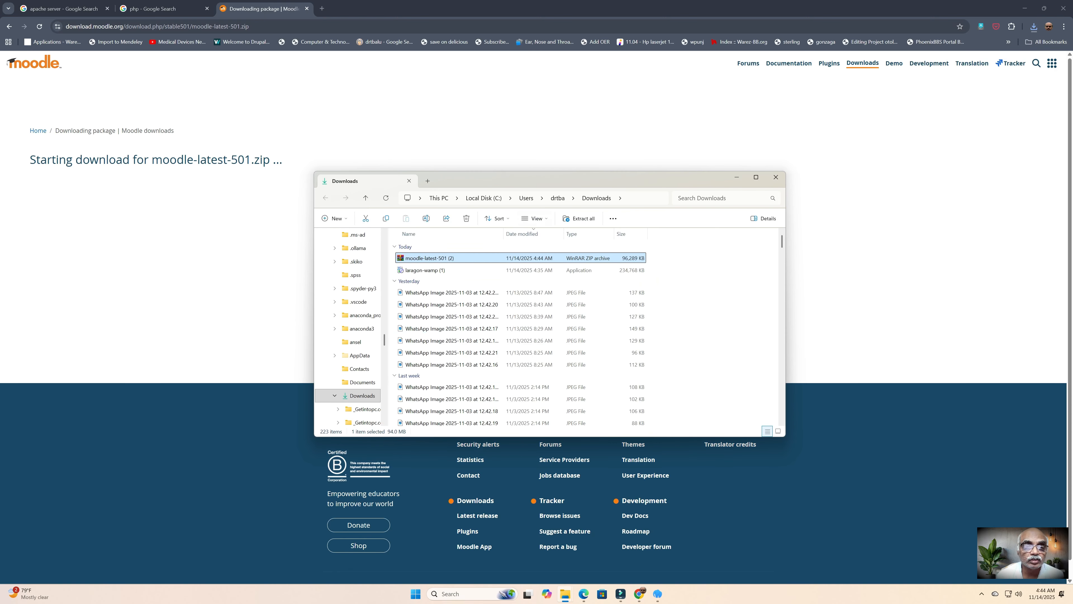
right_click(443, 259)
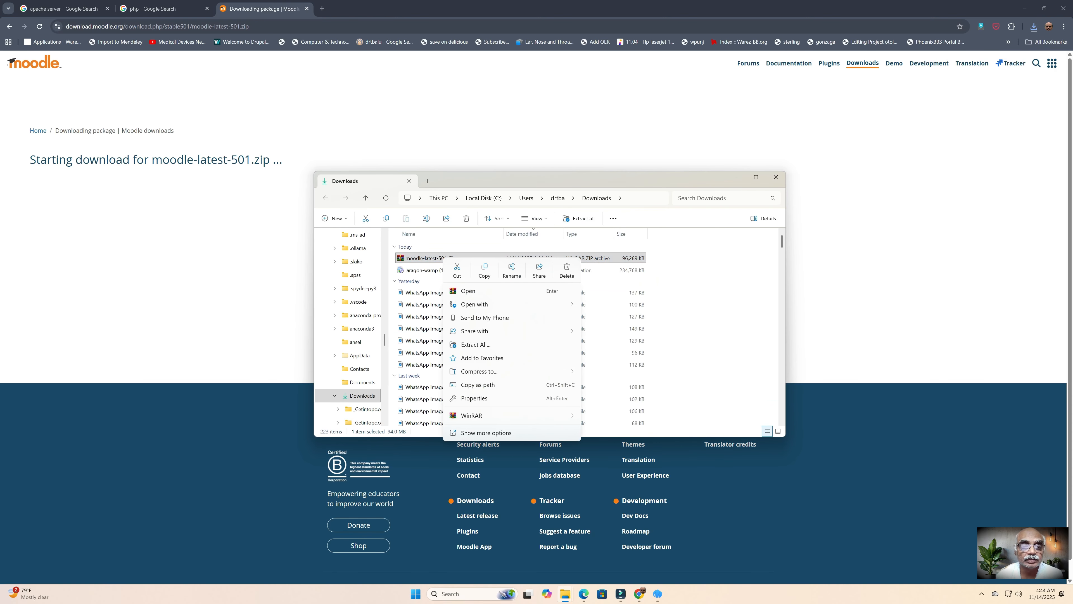
mouse_move(471, 415)
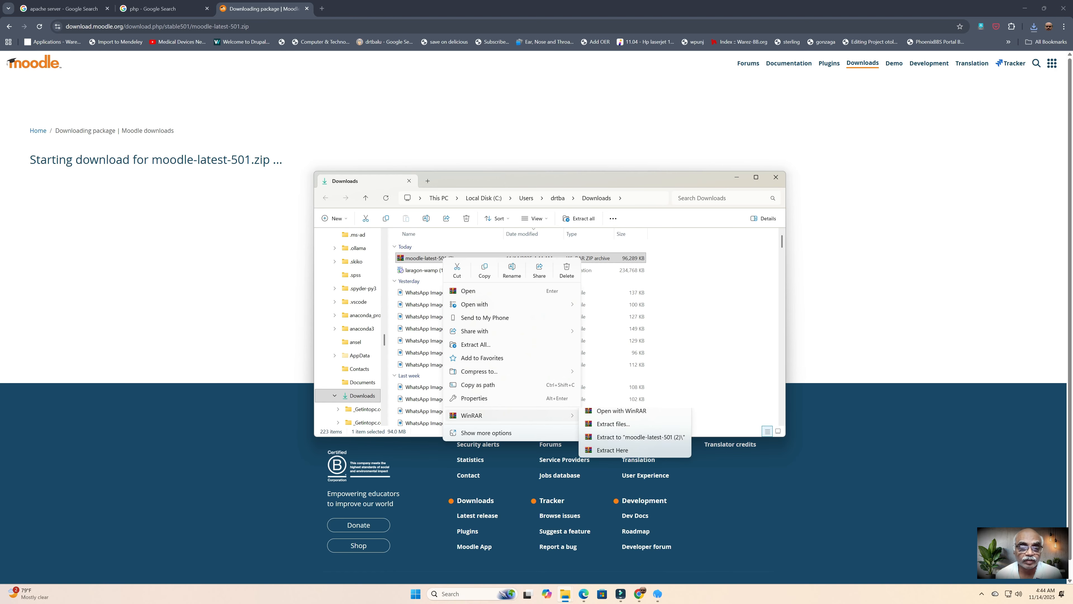
click(634, 442)
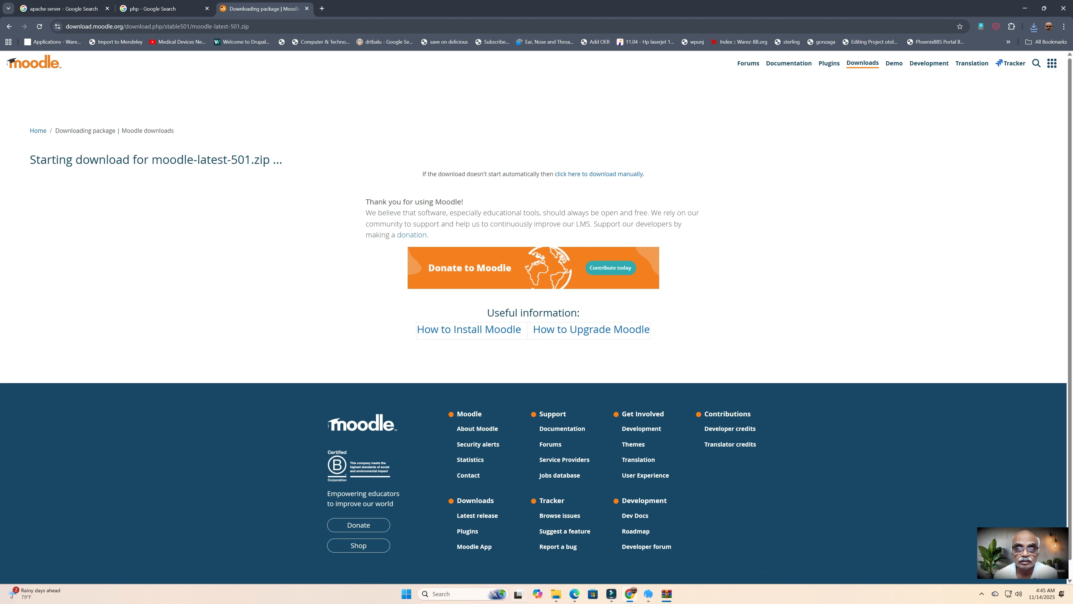
Step: Open the extracted moodle-latest-501 (2) folder and copy the moodle folder inside it
click(666, 594)
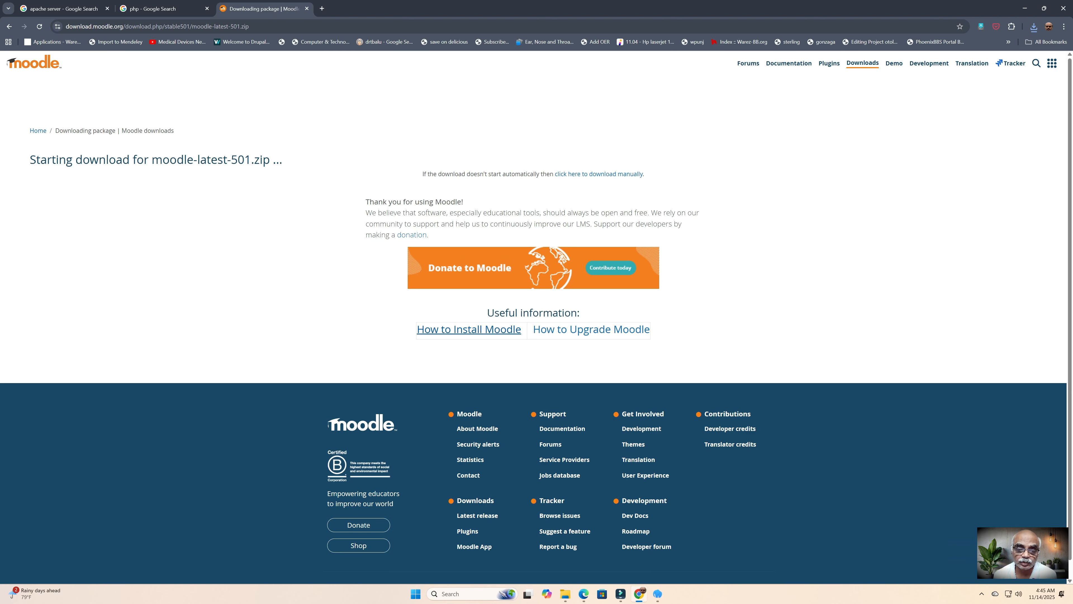
mouse_move(565, 594)
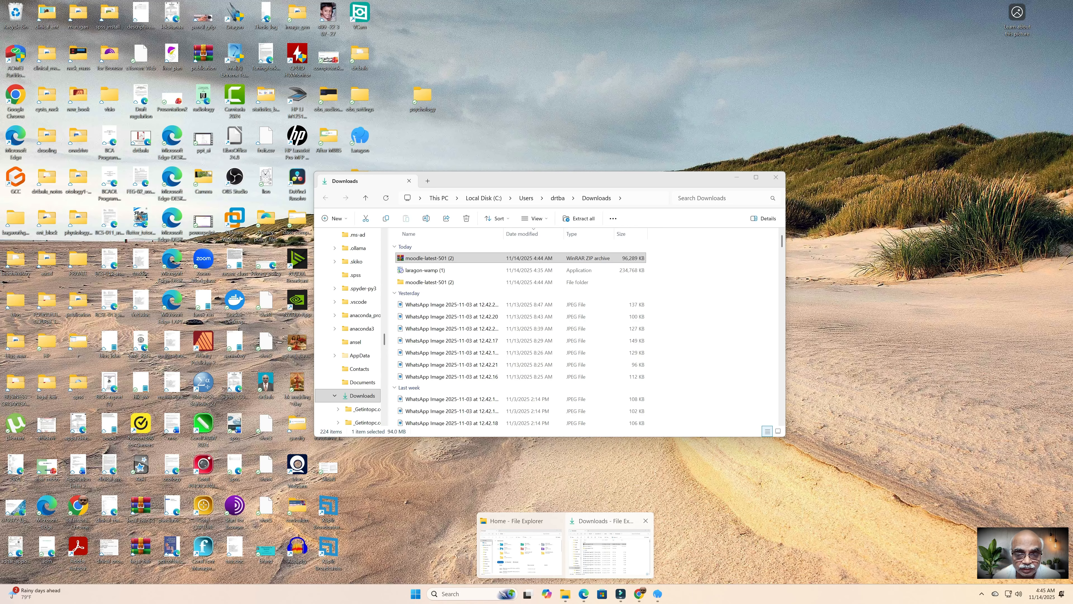
click(609, 558)
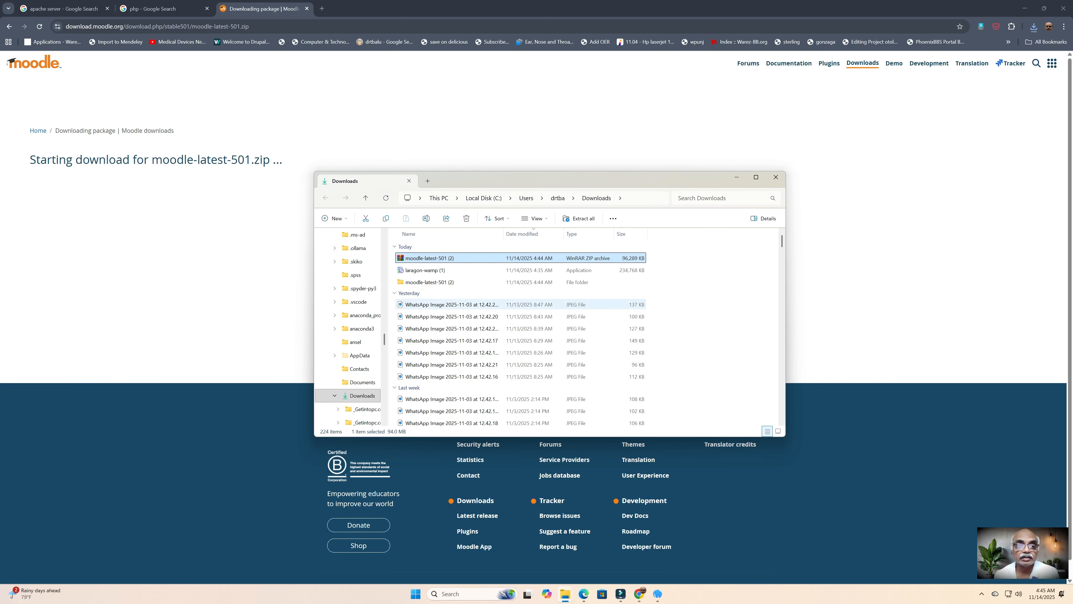
double_click(430, 282)
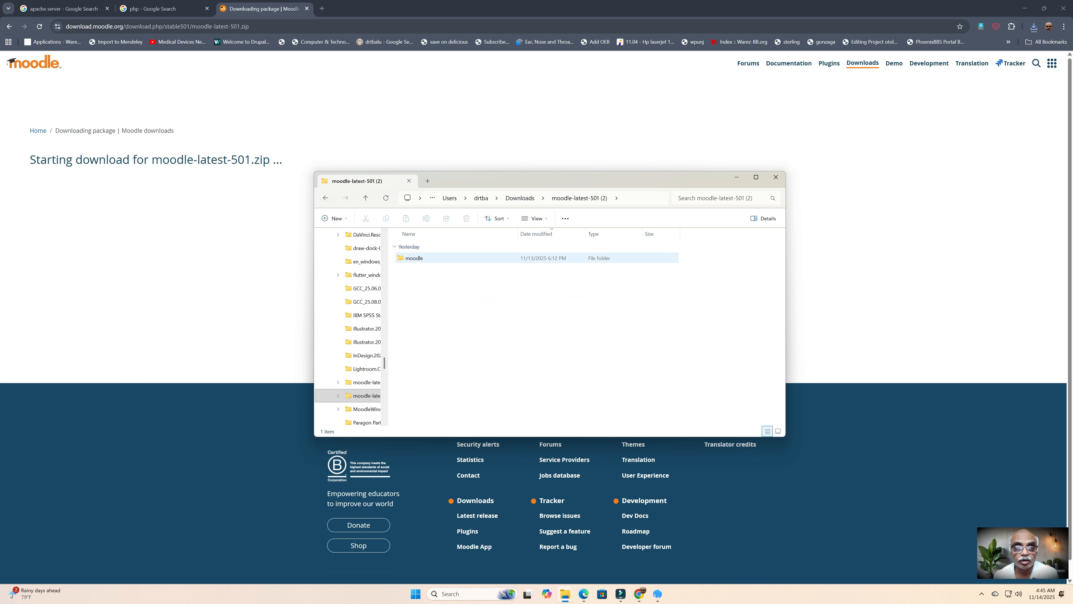
double_click(431, 259)
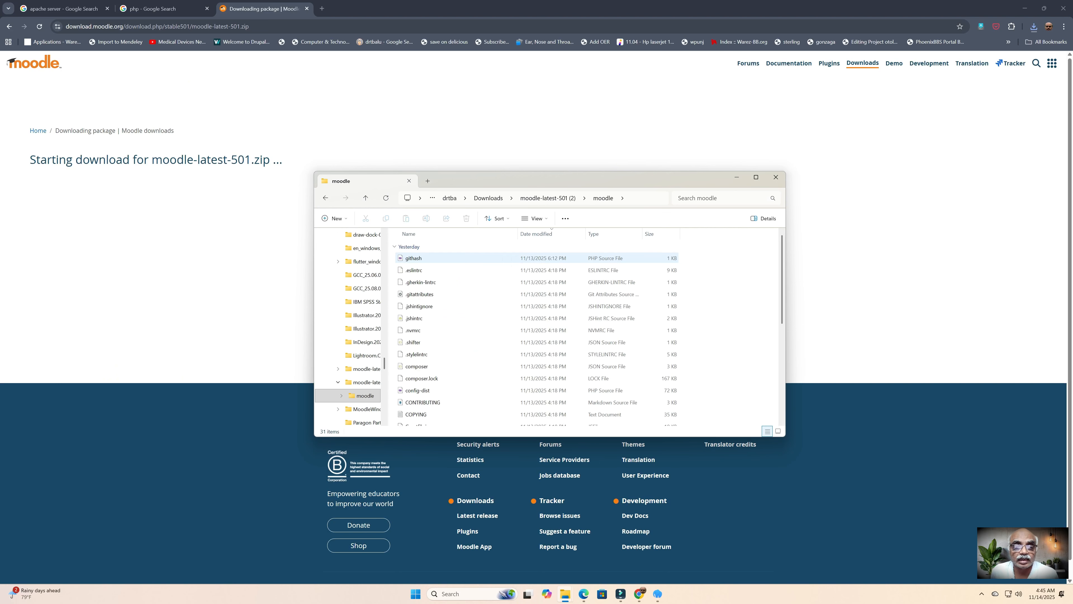
click(365, 198)
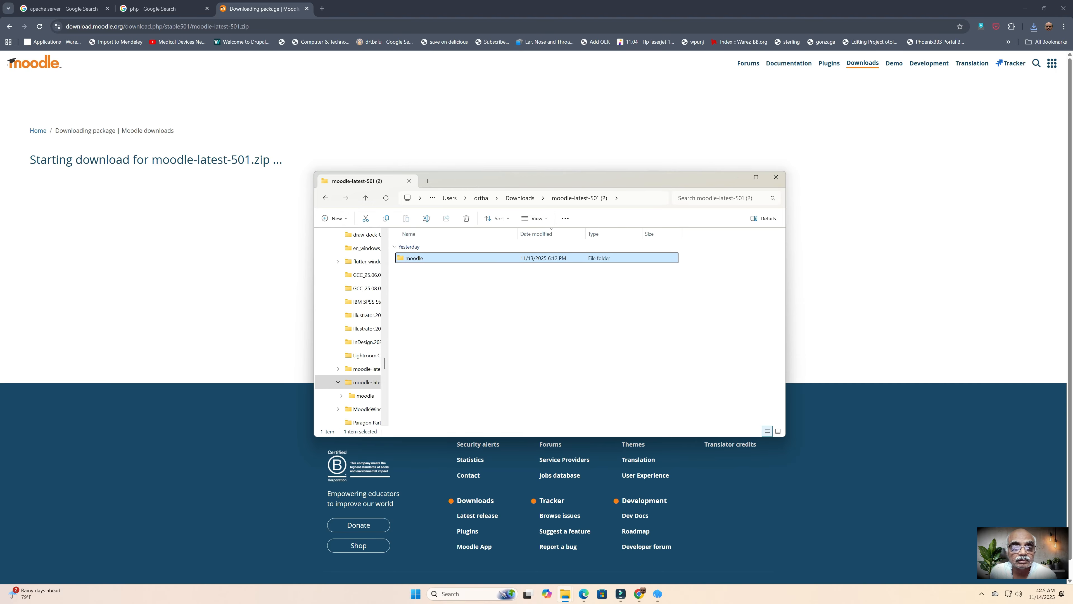
right_click(424, 258)
click(460, 265)
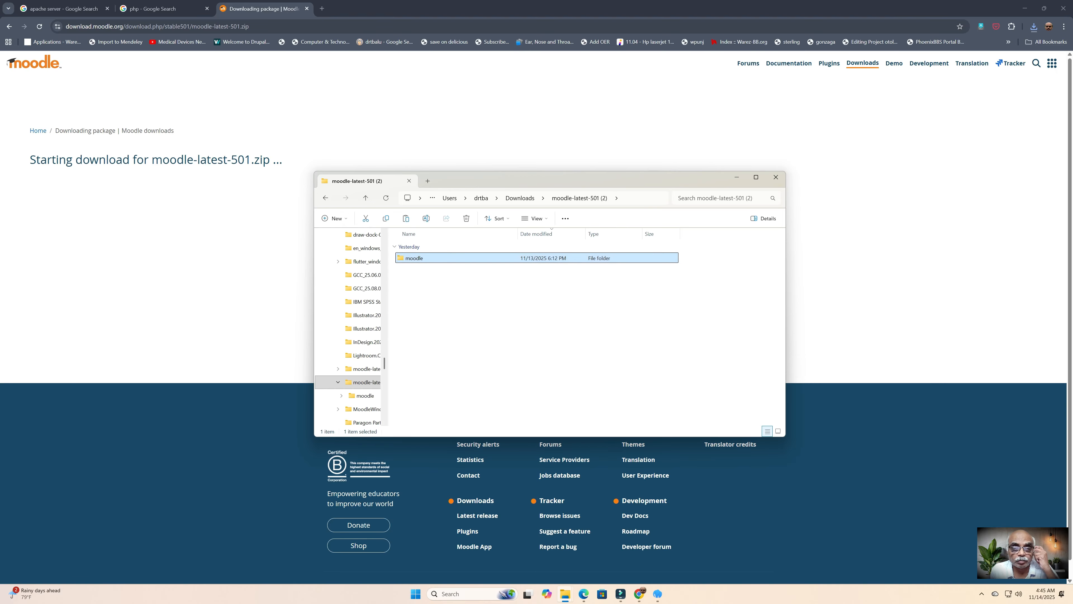
scroll(351, 330, up, 10)
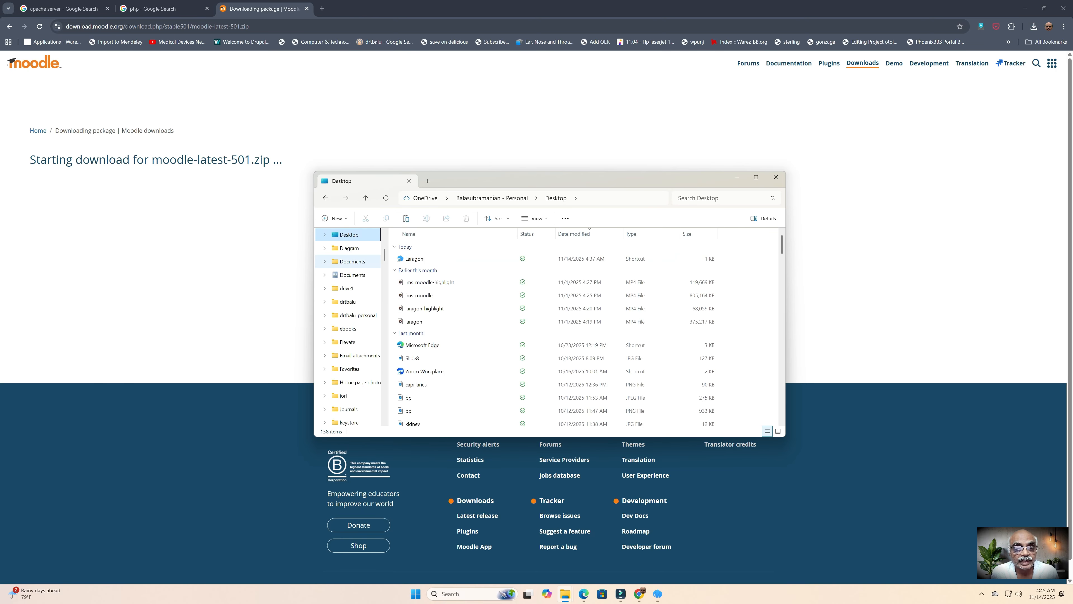
Step: Paste the moodle folder into C:\laragon\www next to index
drag(384, 254, 384, 307)
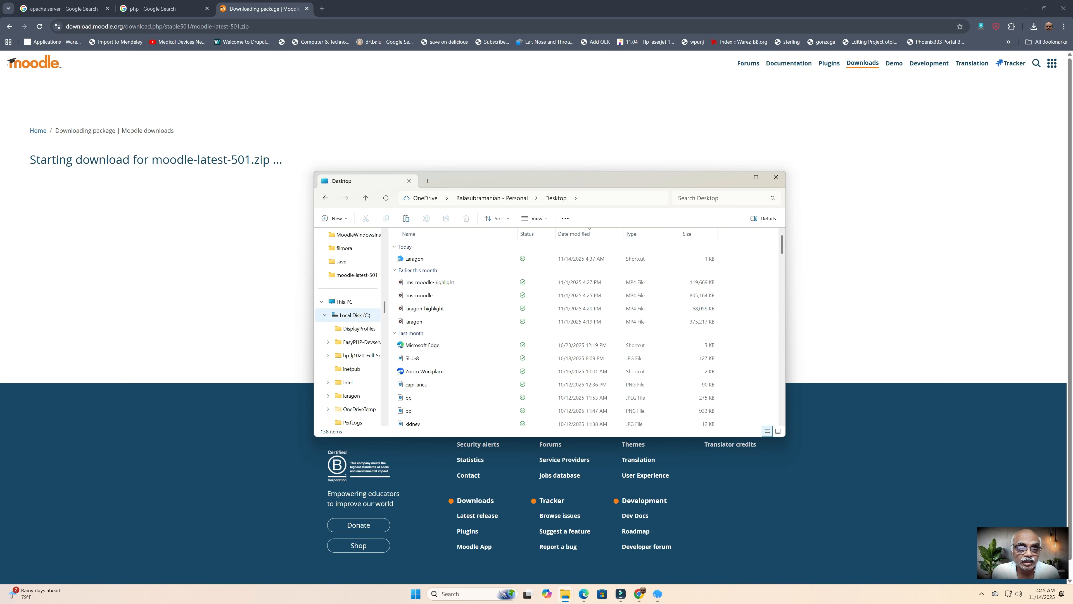
click(355, 315)
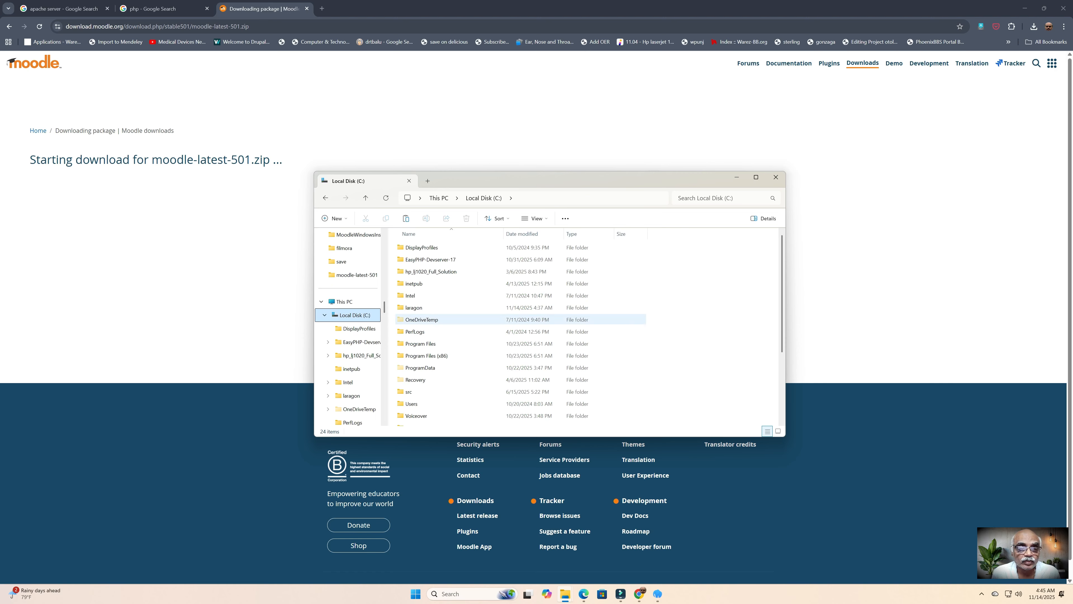
double_click(412, 307)
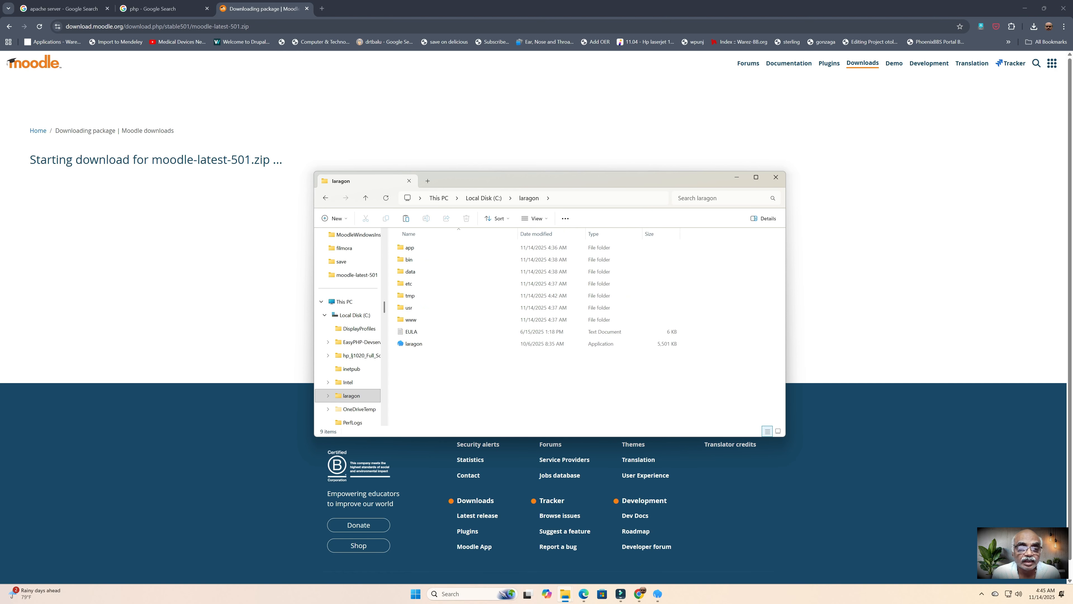
double_click(411, 319)
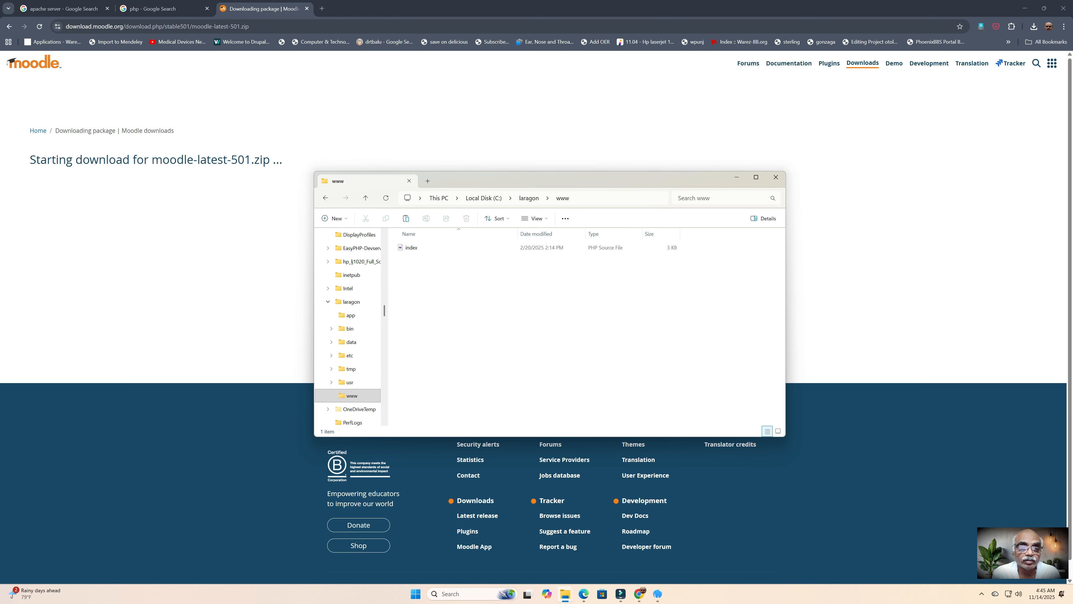
key(ctrl+v)
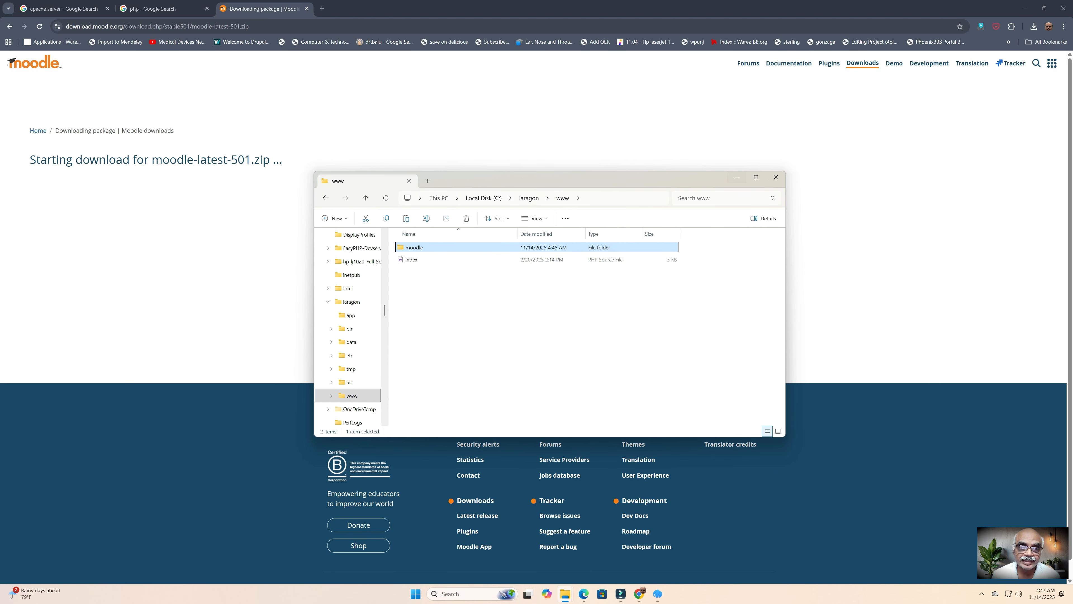
Step: Launch moodle.test via Laragon's Menu > www > moodle, twice, then return to File Explorer
click(657, 593)
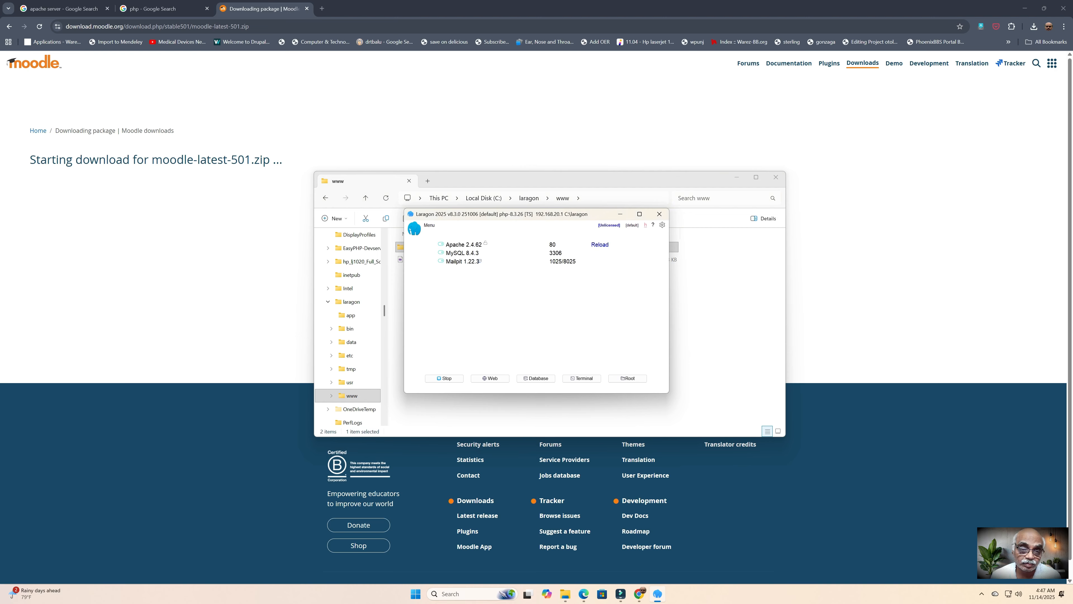
click(428, 225)
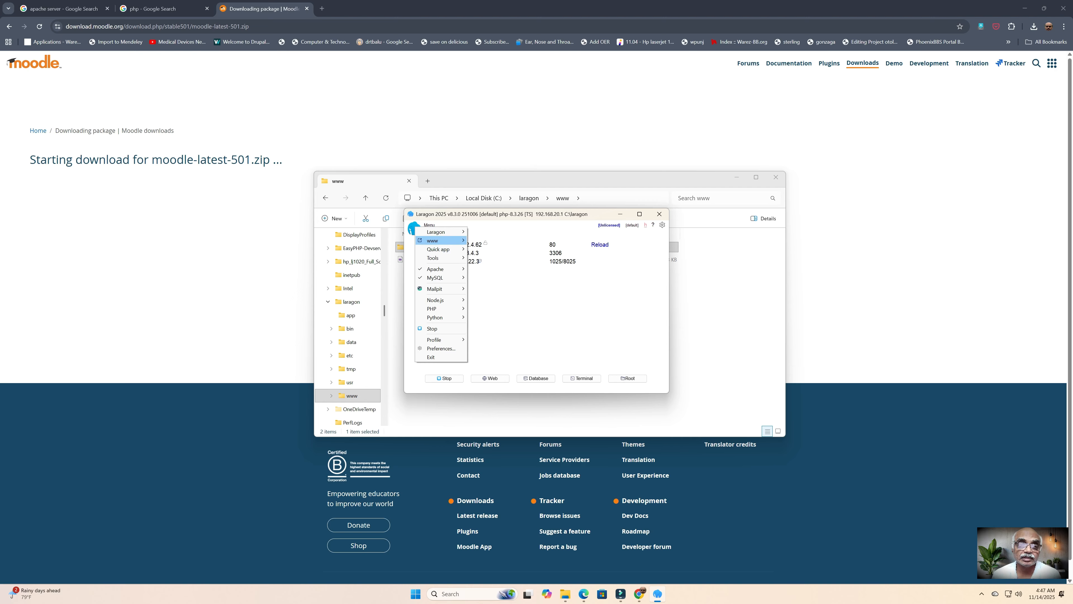
mouse_move(439, 240)
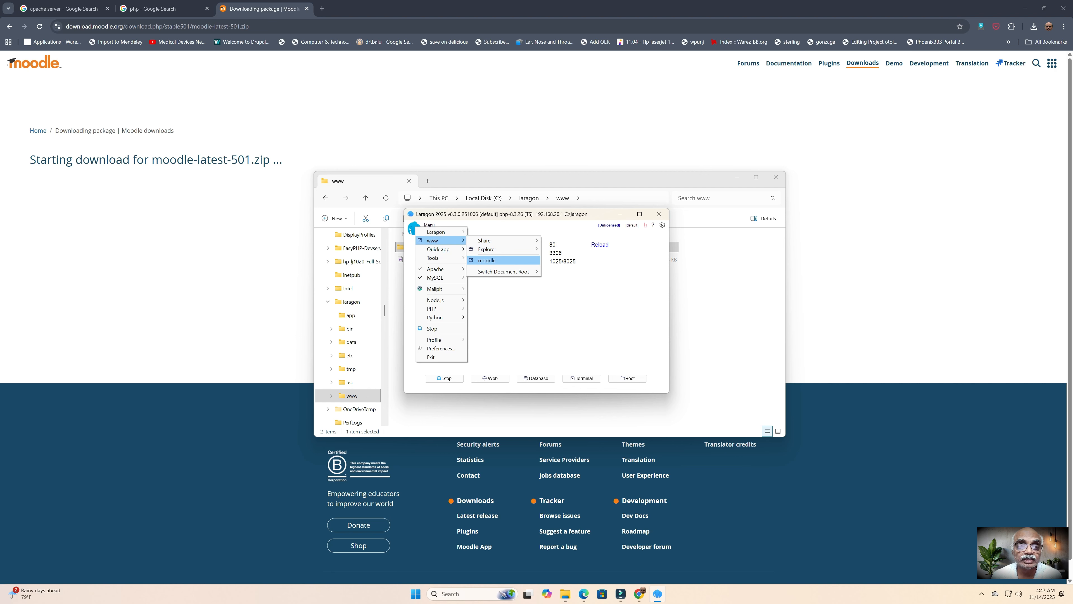
click(489, 260)
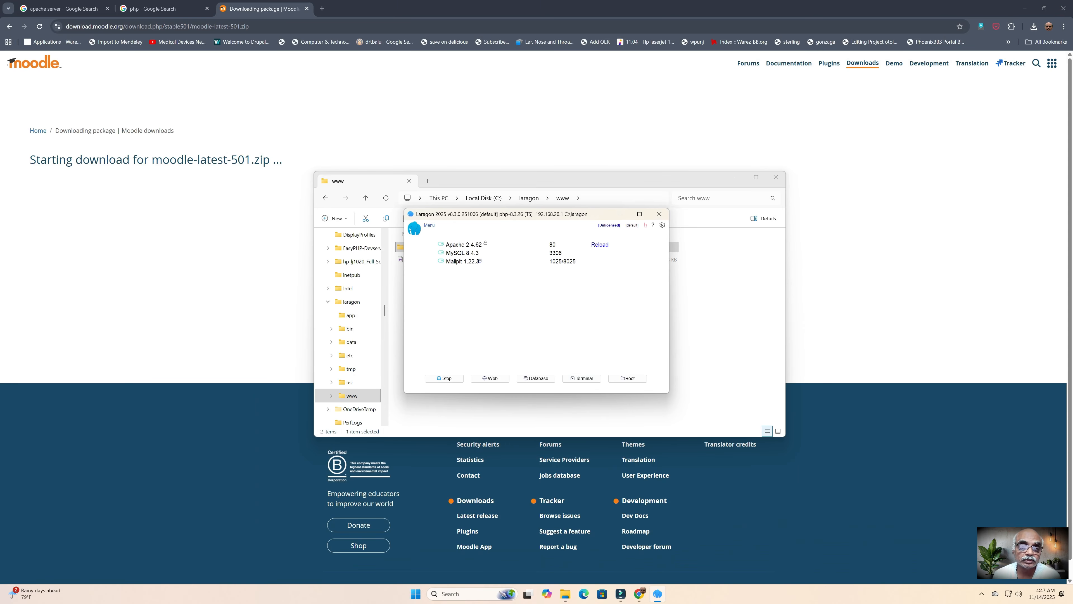
click(429, 225)
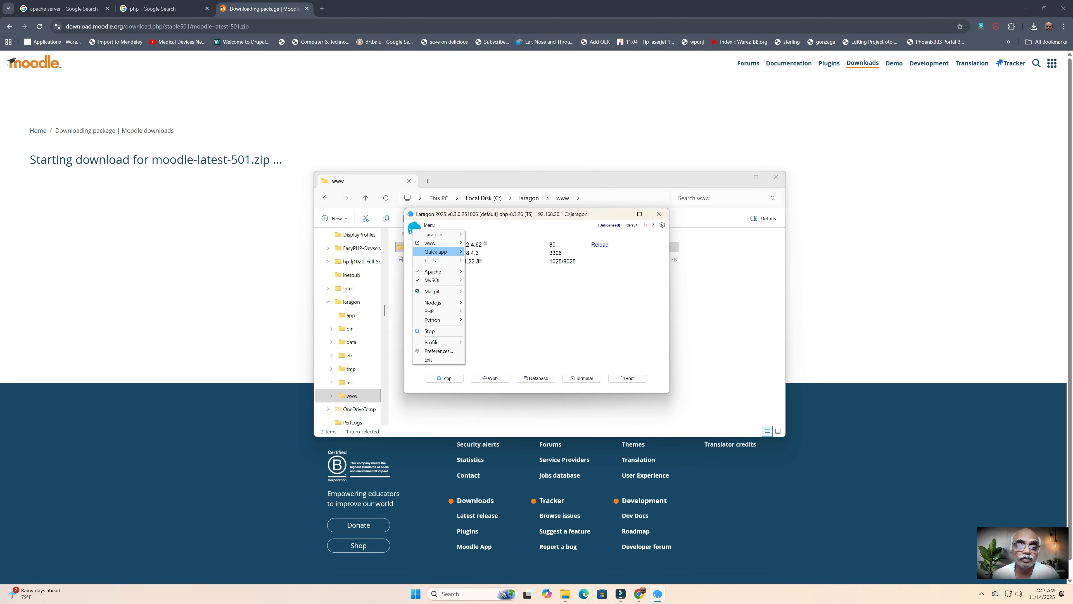
mouse_move(435, 243)
mouse_move(483, 251)
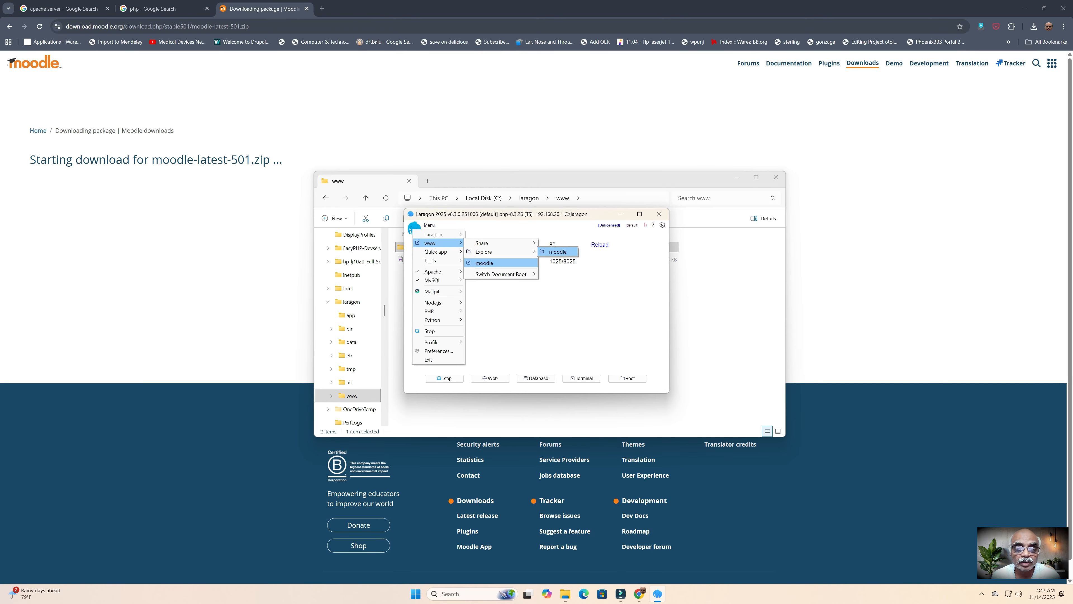
click(484, 262)
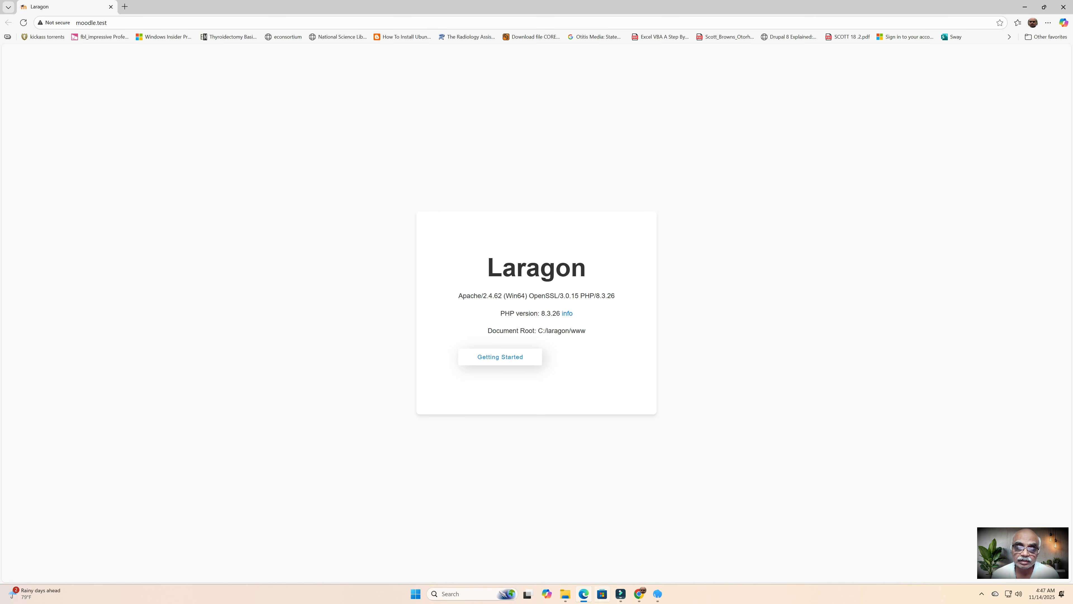
click(565, 593)
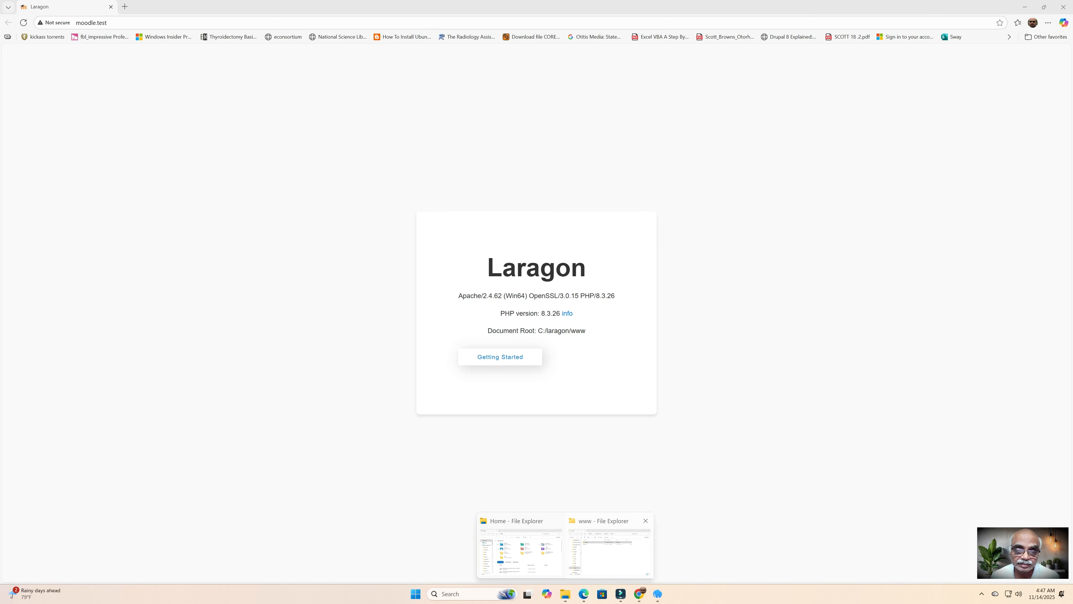
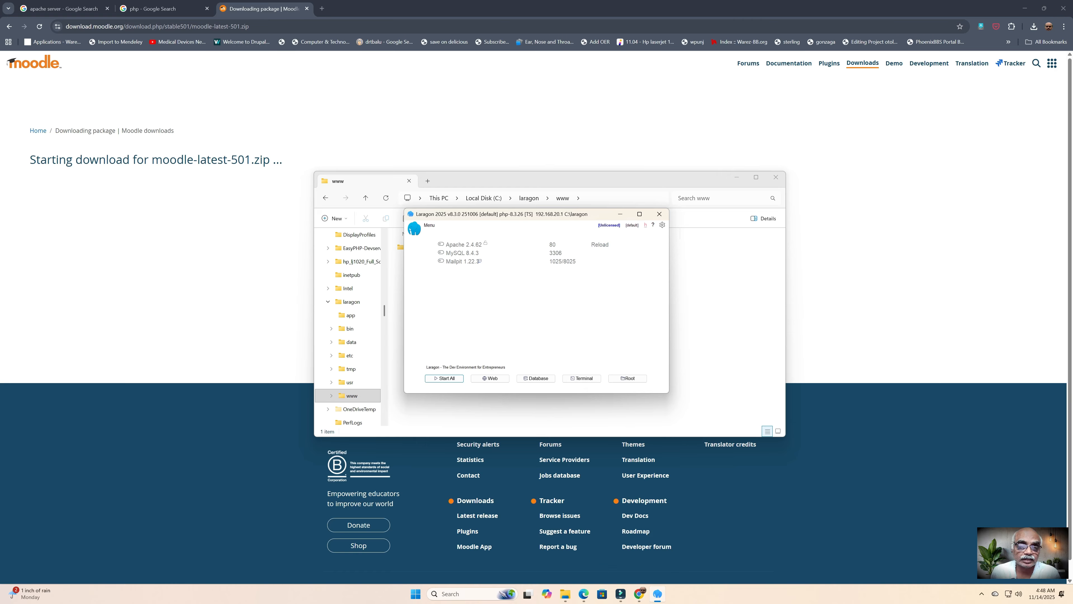
Step: Start Apache, MySQL and Mailpit from Laragon and bring up its main menu
click(444, 379)
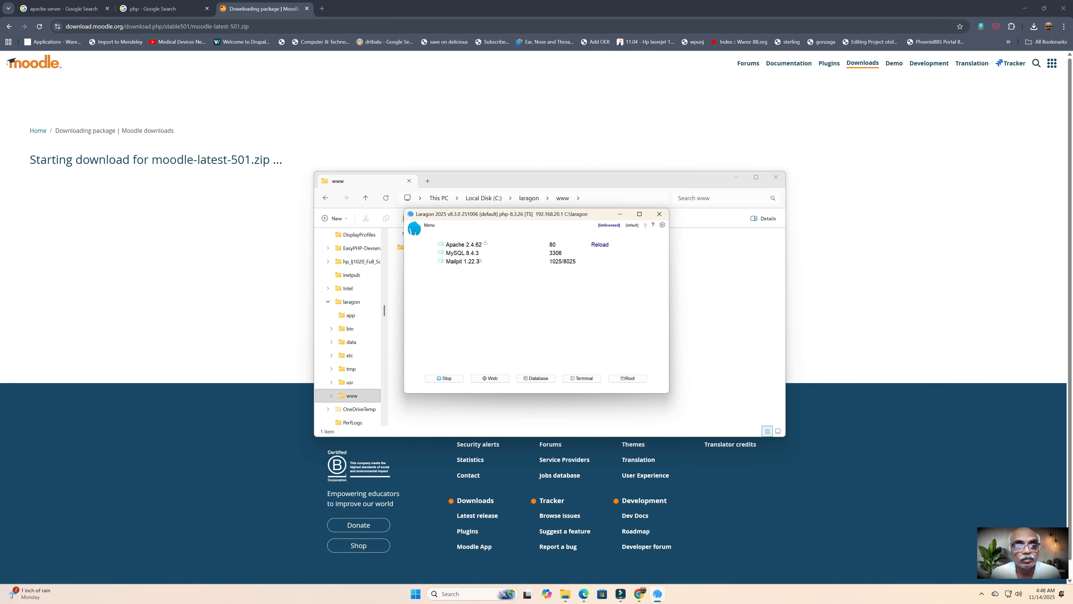
click(428, 225)
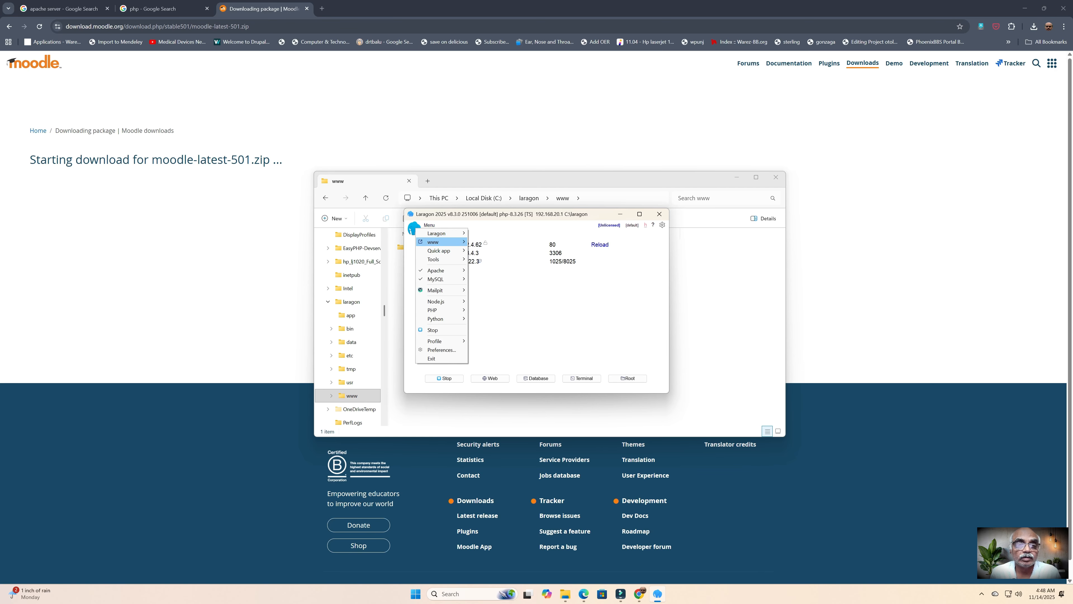
Step: Open moodle.test, dismiss the translate offer, and continue with English and the suggested paths
mouse_move(435, 241)
click(487, 262)
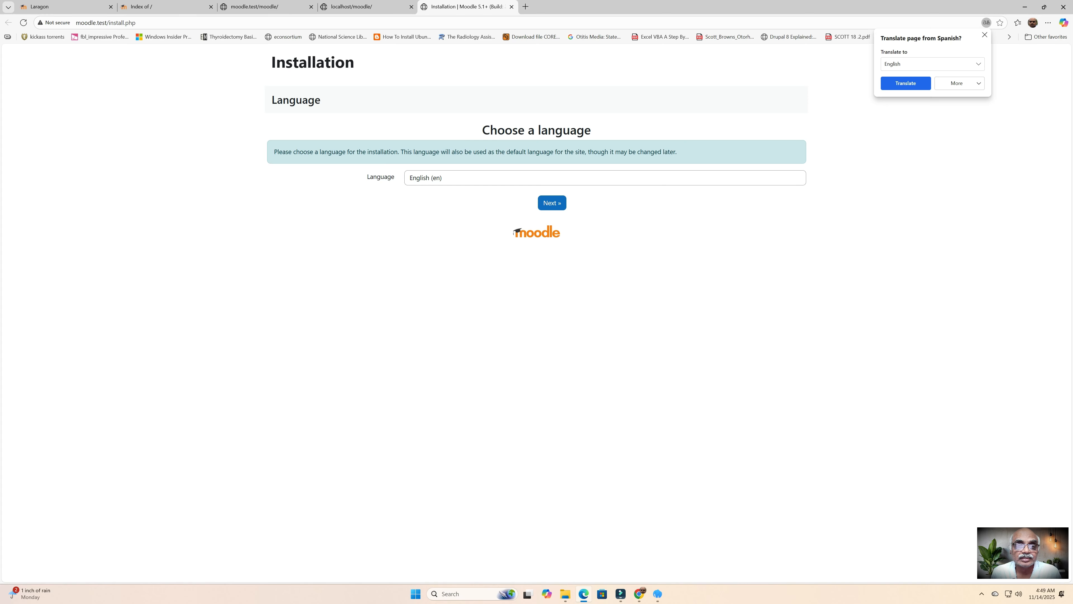
click(984, 34)
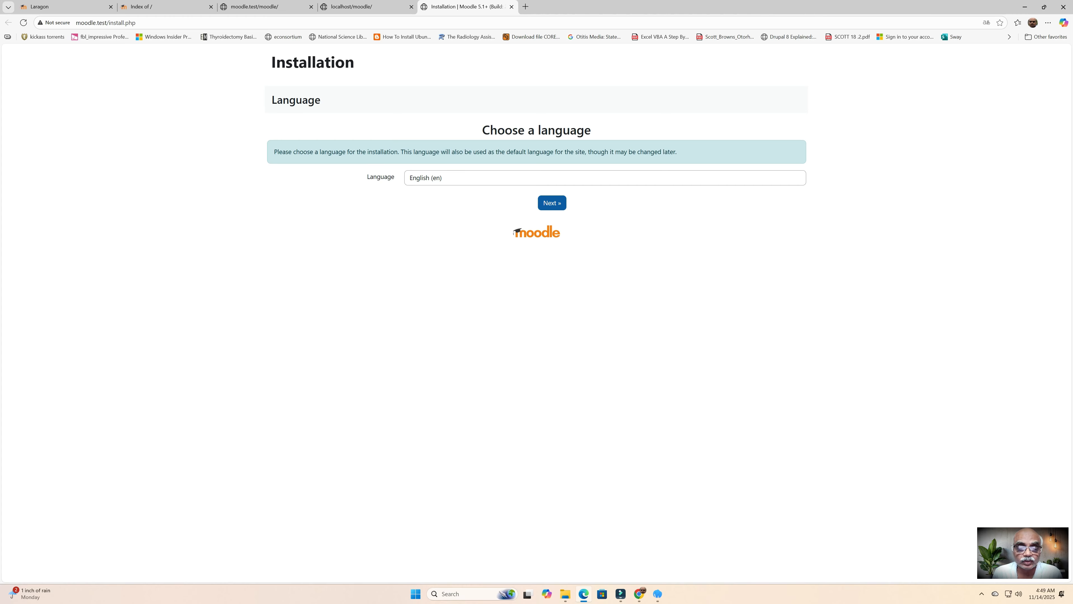
click(551, 202)
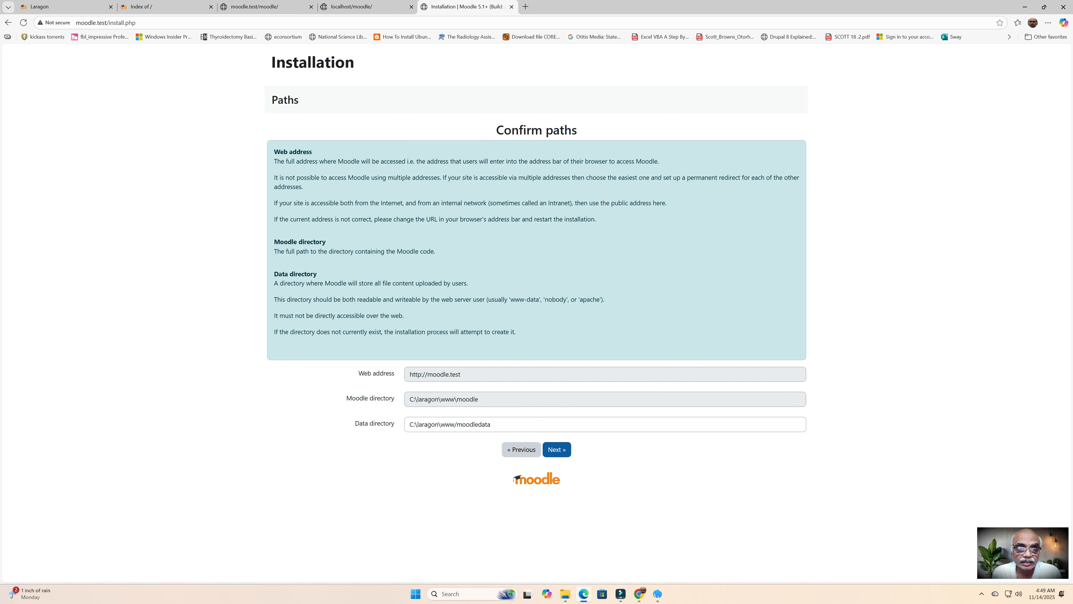
click(557, 449)
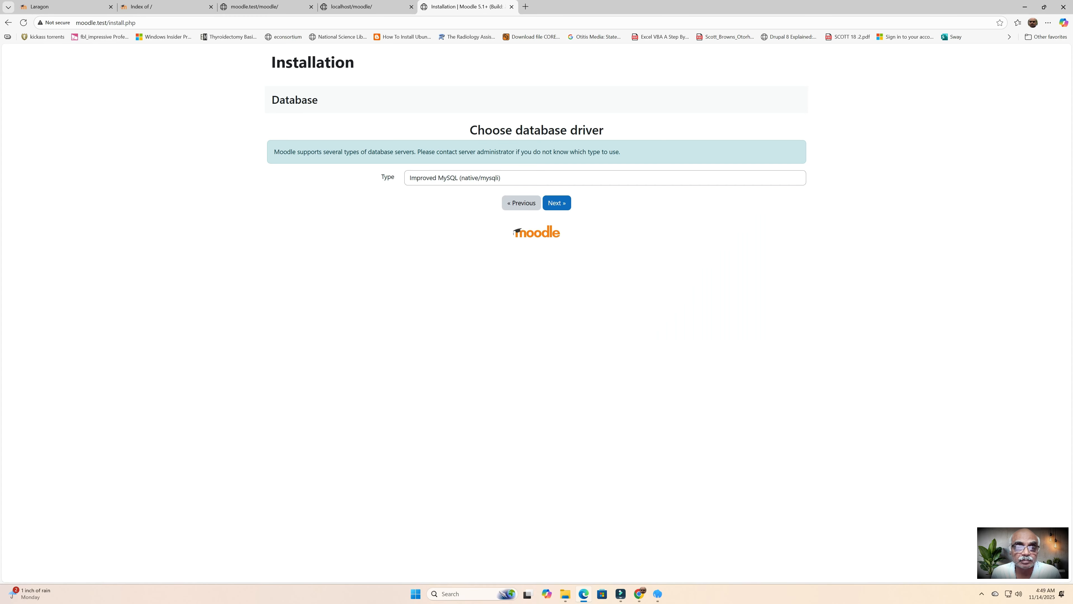
Step: Keep the MySQL driver, enter database user 'moodl' and its password, and continue
click(556, 203)
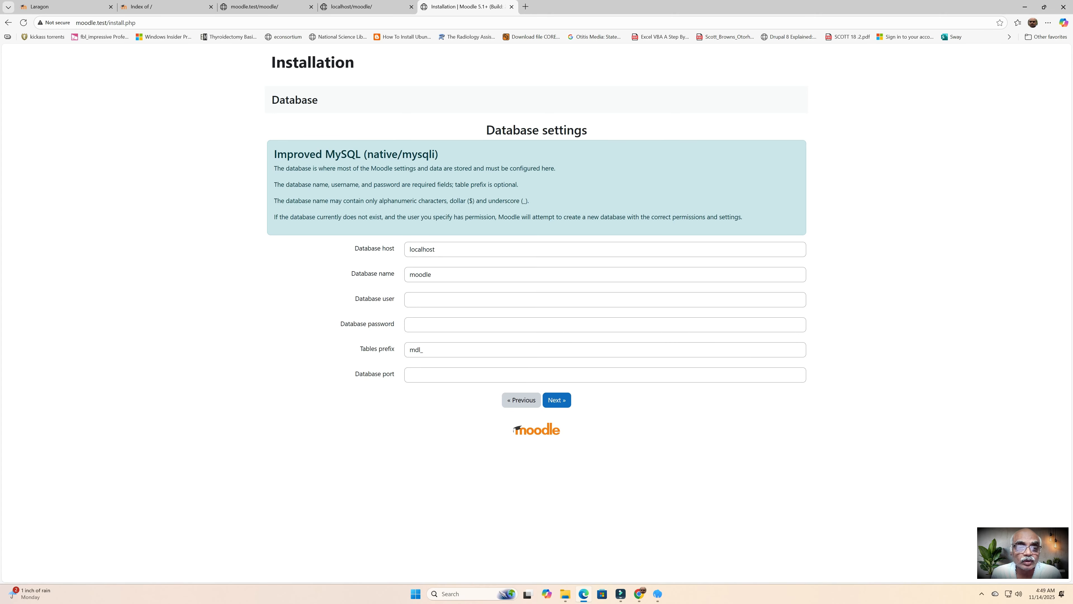
click(409, 299)
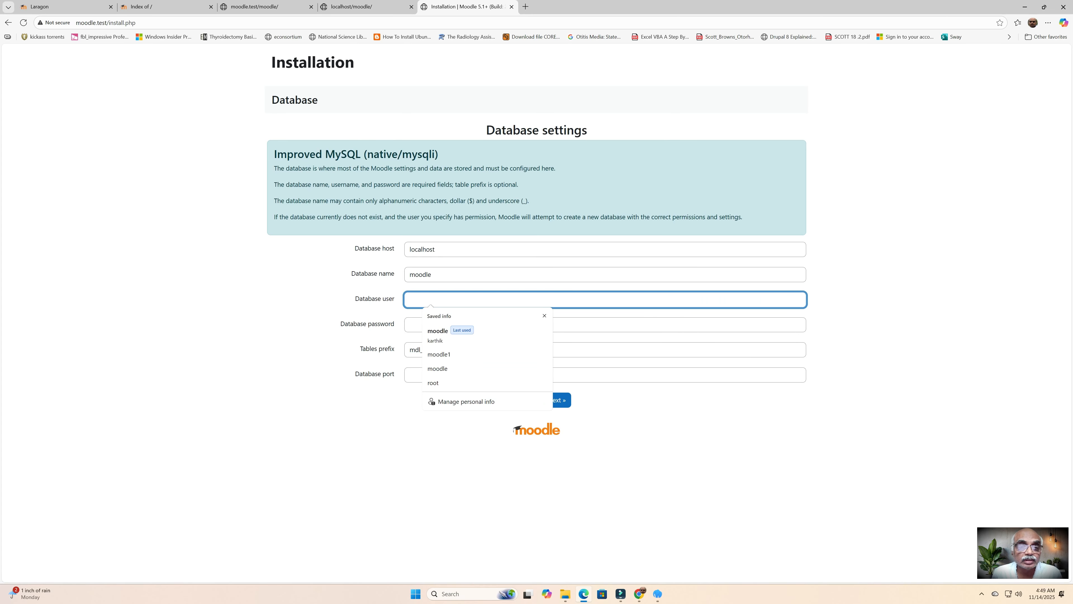
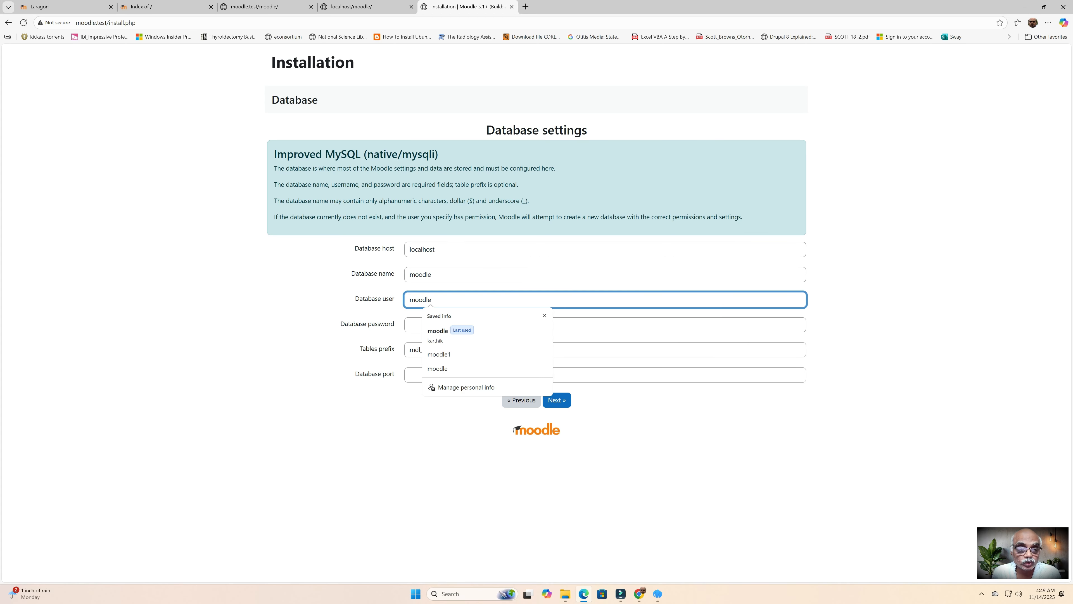
click(659, 422)
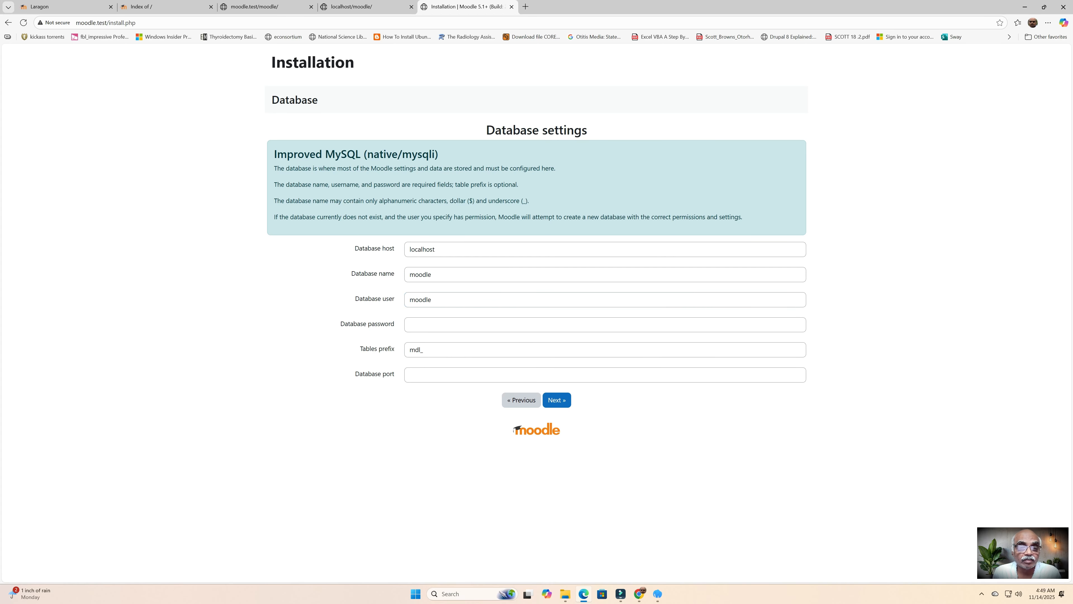
click(410, 324)
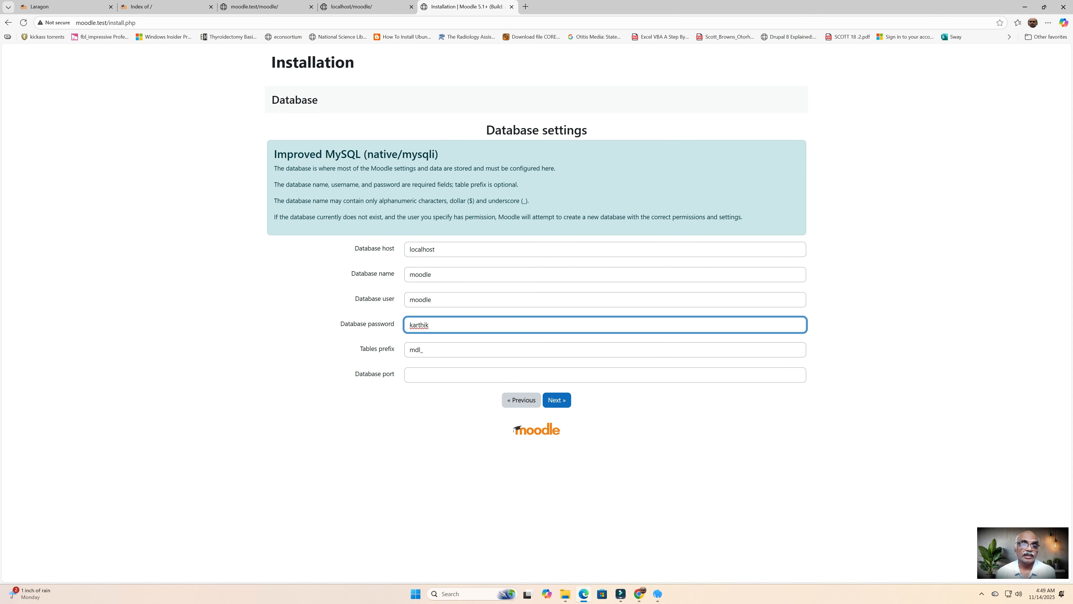
click(556, 399)
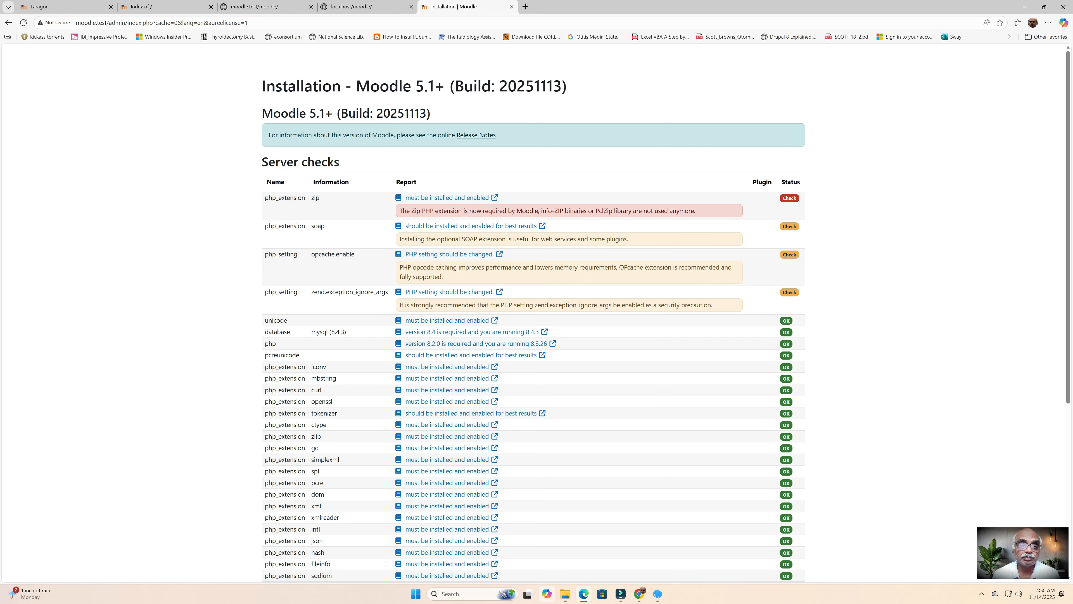
Step: Enable the zip and soap PHP extensions from Laragon's PHP > Extensions menu
click(657, 593)
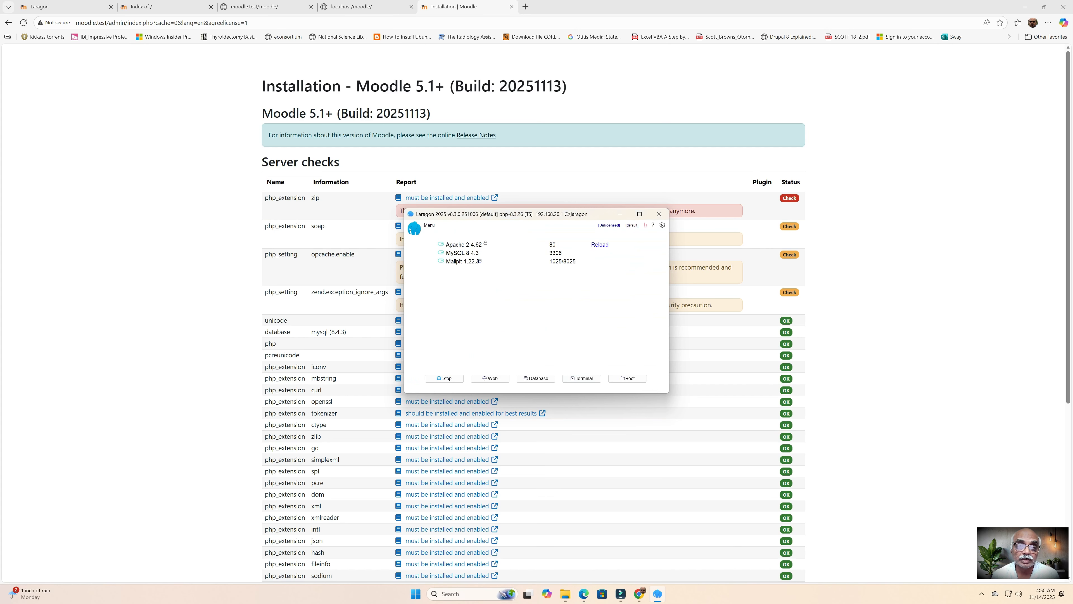
click(430, 225)
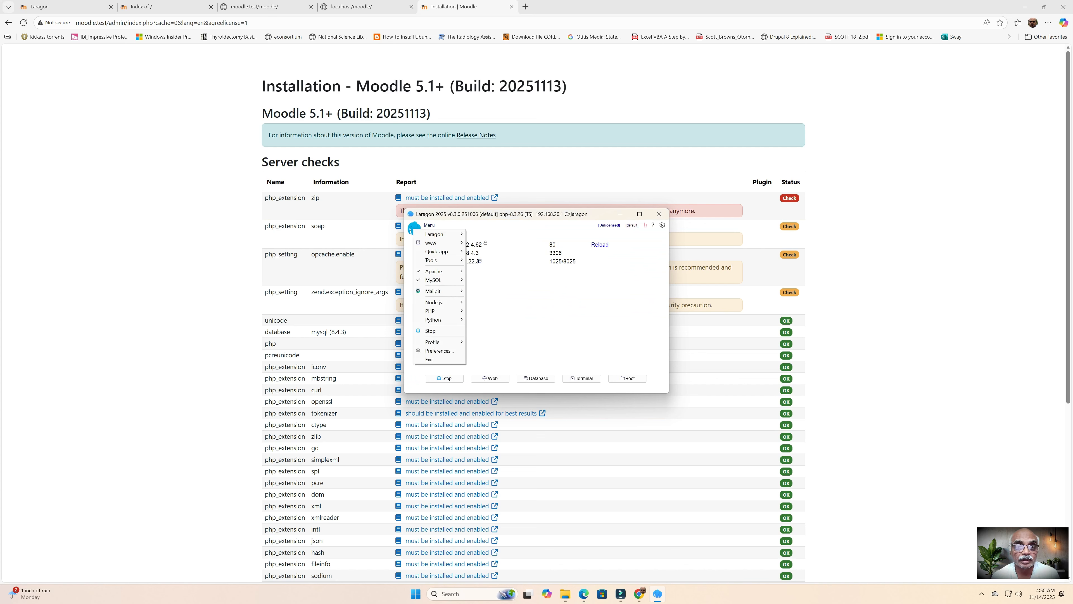
mouse_move(435, 311)
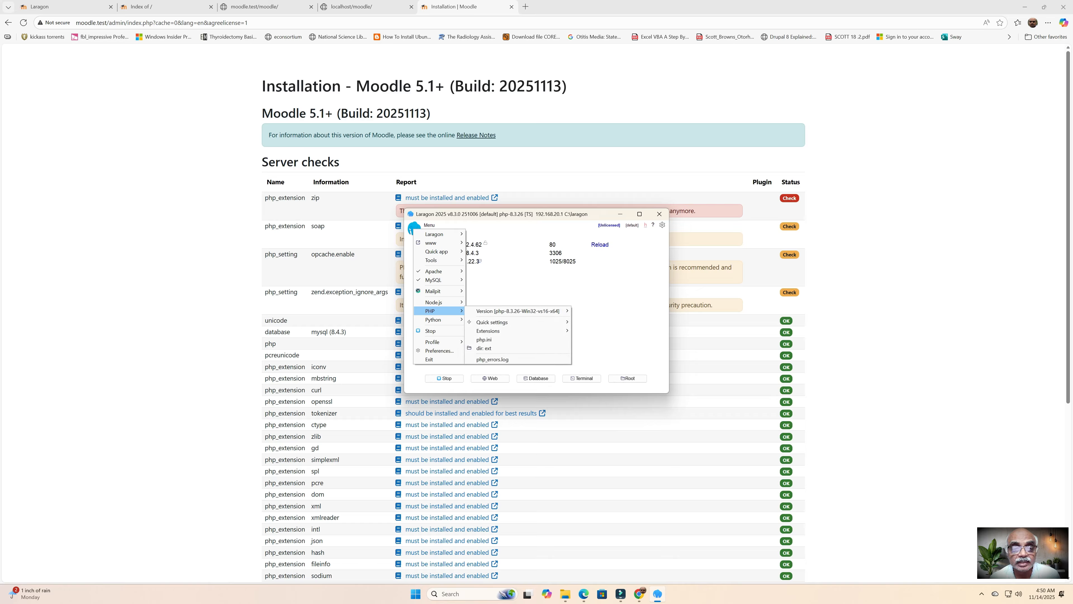
mouse_move(490, 330)
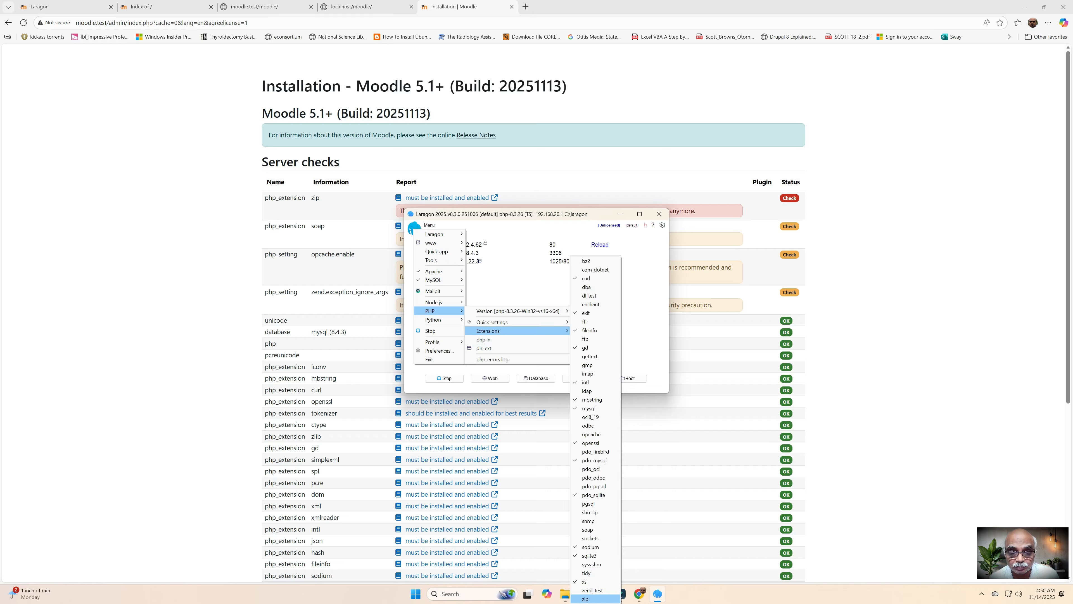
click(587, 598)
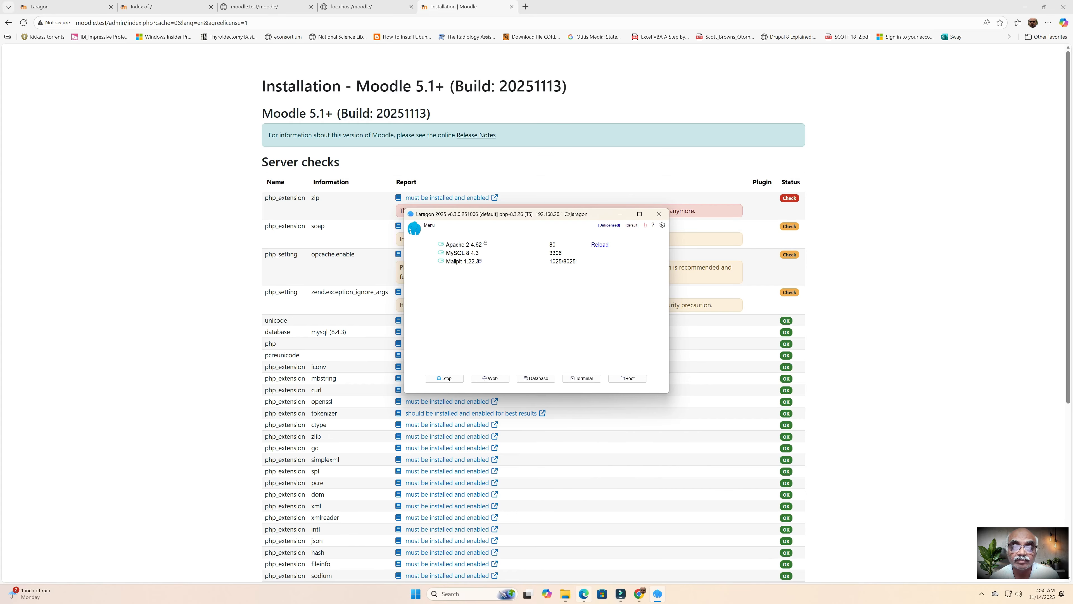
click(415, 228)
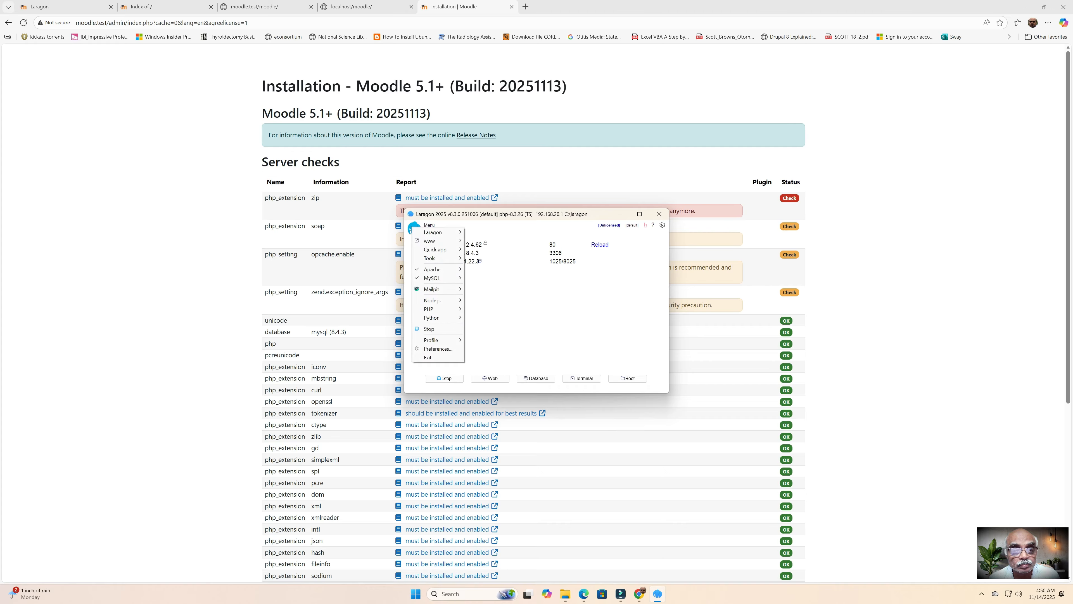
mouse_move(435, 308)
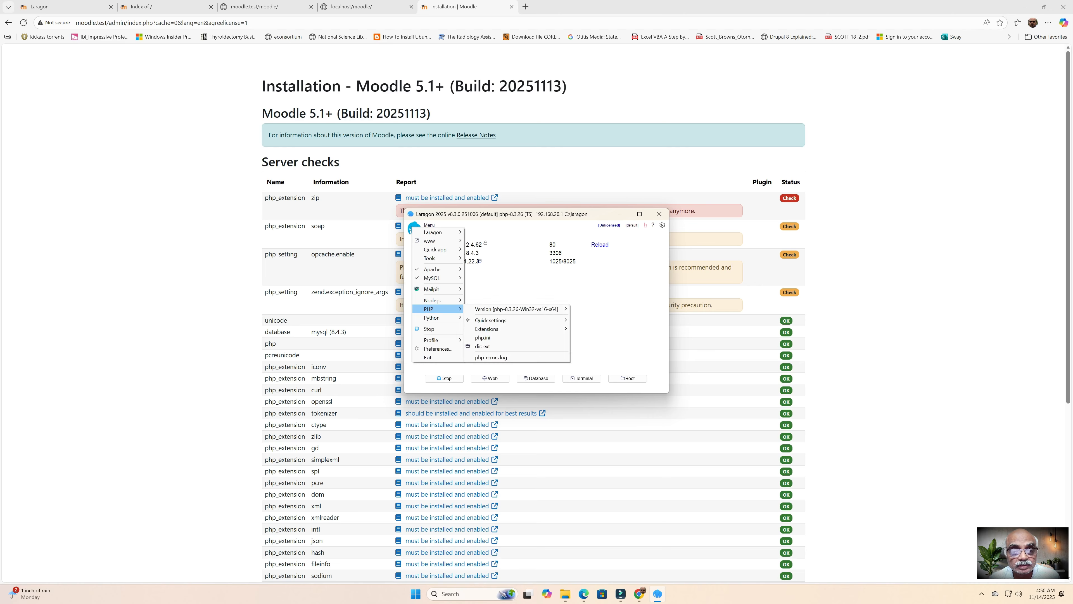
mouse_move(507, 328)
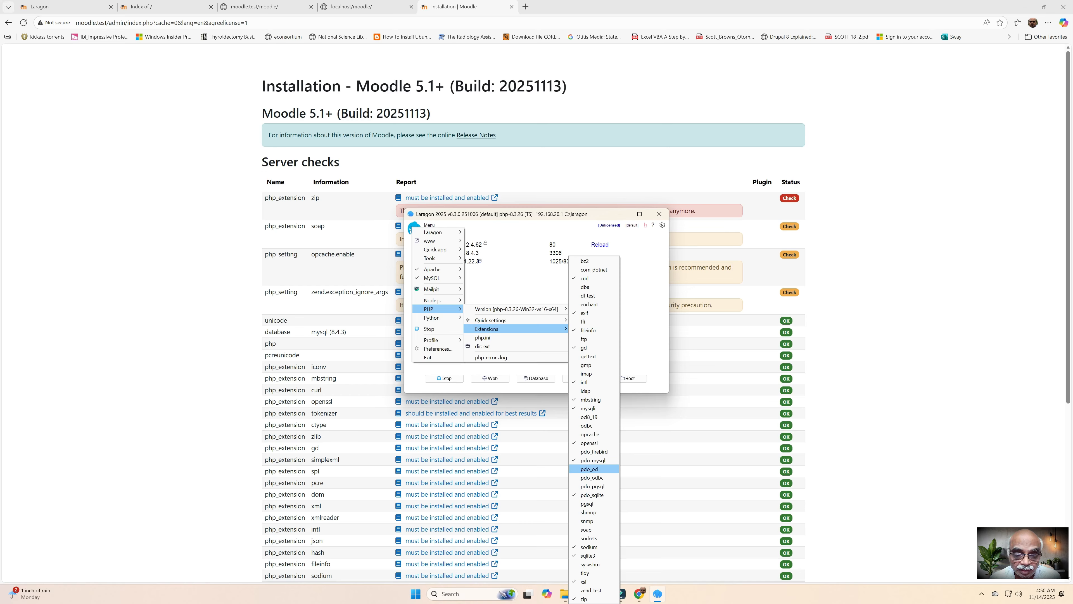
click(586, 529)
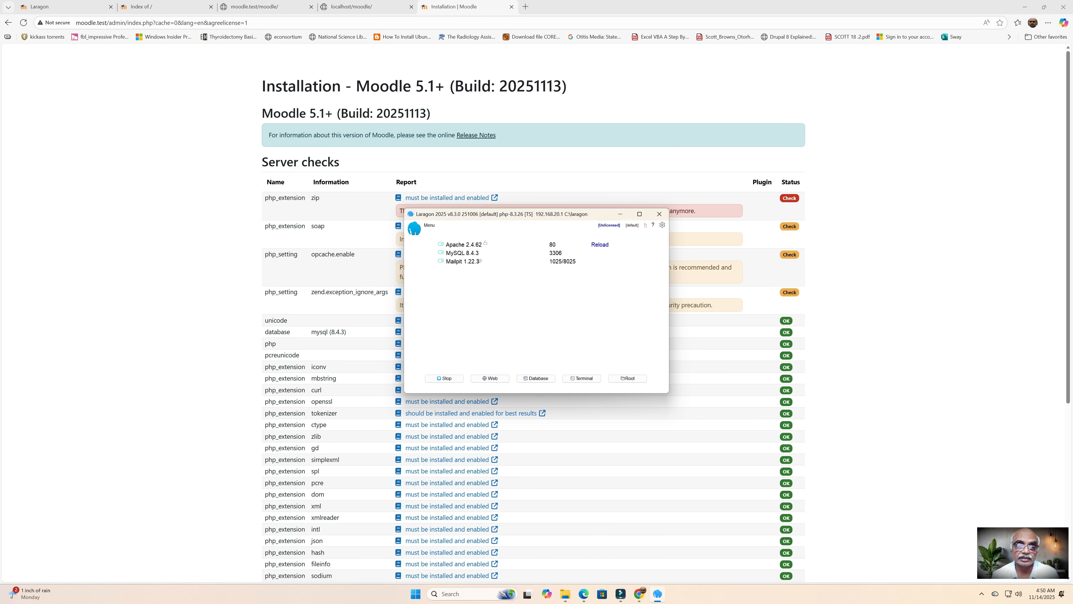
click(620, 214)
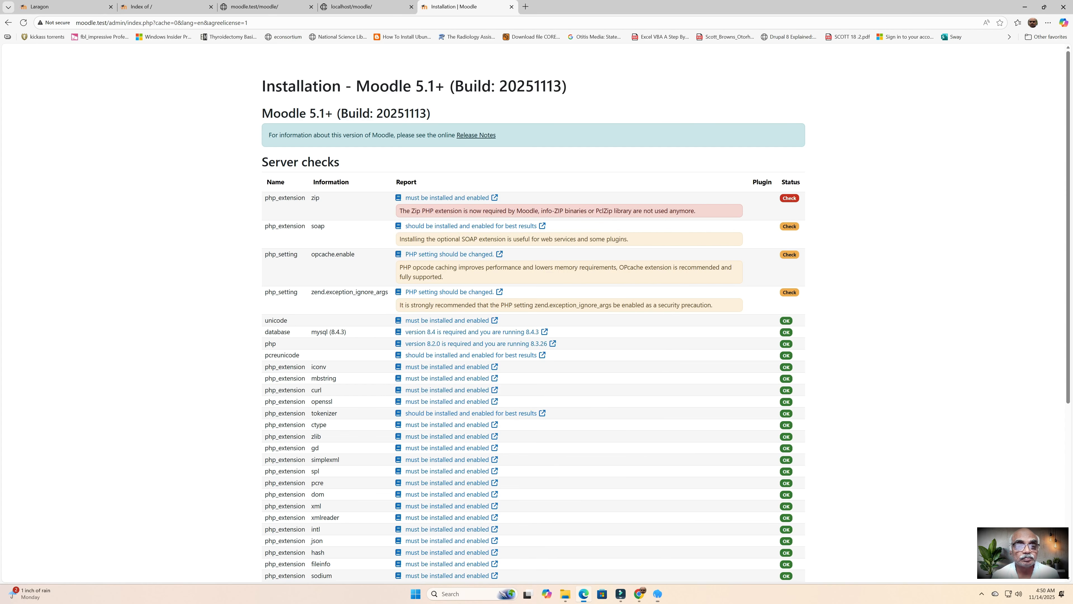
scroll(620, 211, down, 4)
scroll(533, 313, down, 3)
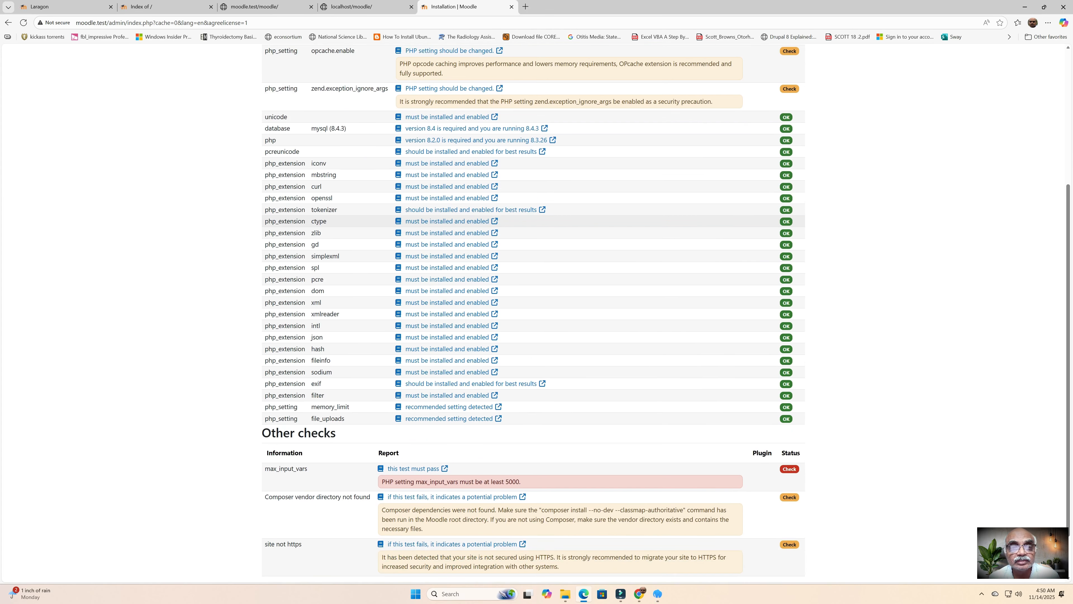
click(538, 561)
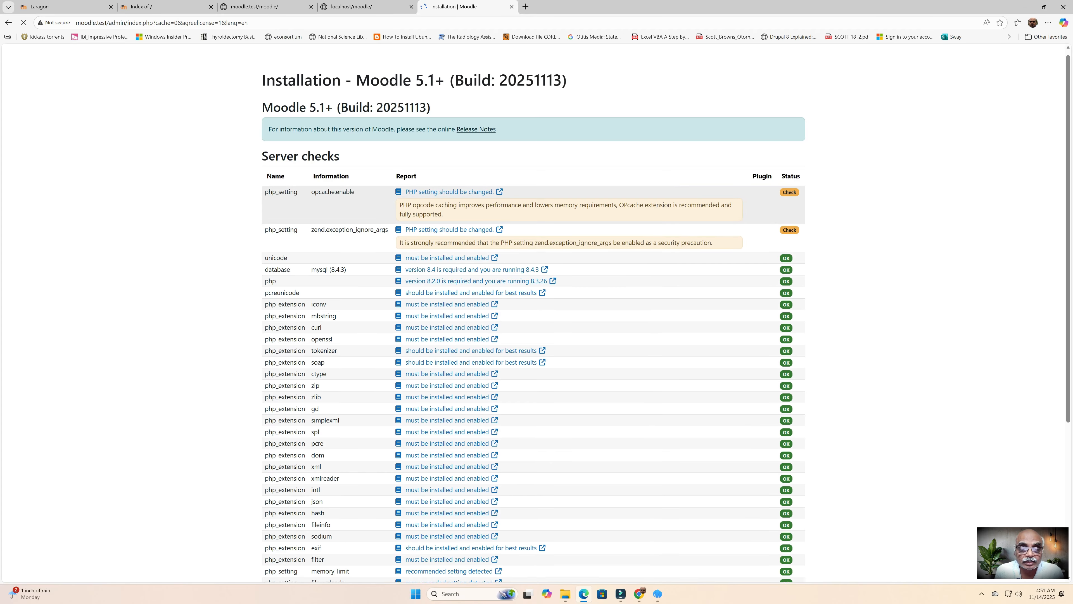
scroll(536, 313, down, 3)
scroll(536, 312, down, 3)
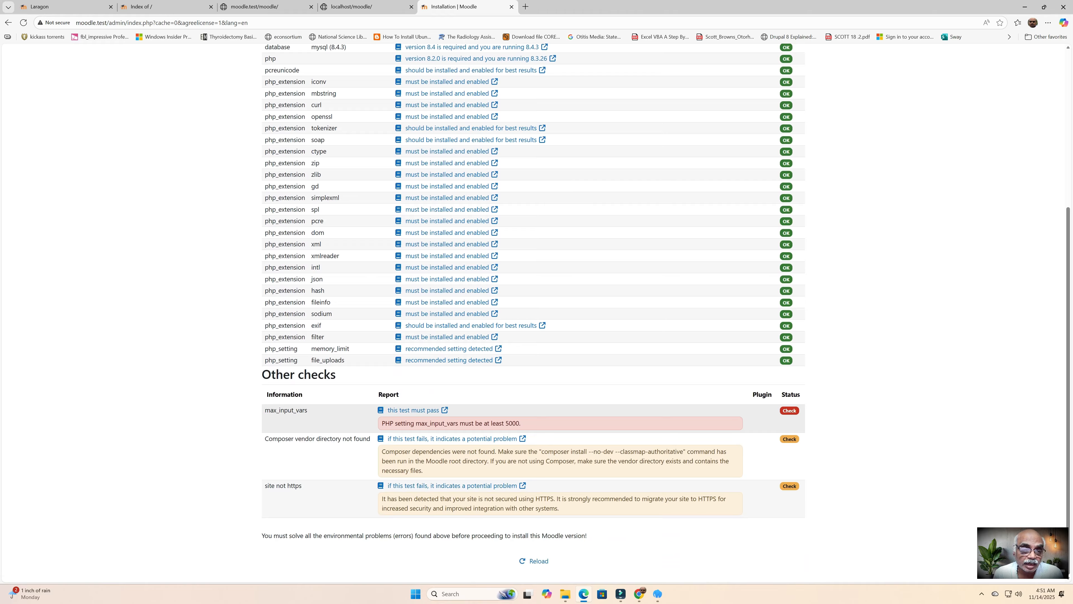
Step: Copy the failing max_input_vars setting name and bring up Laragon's main menu
drag(416, 423, 458, 423)
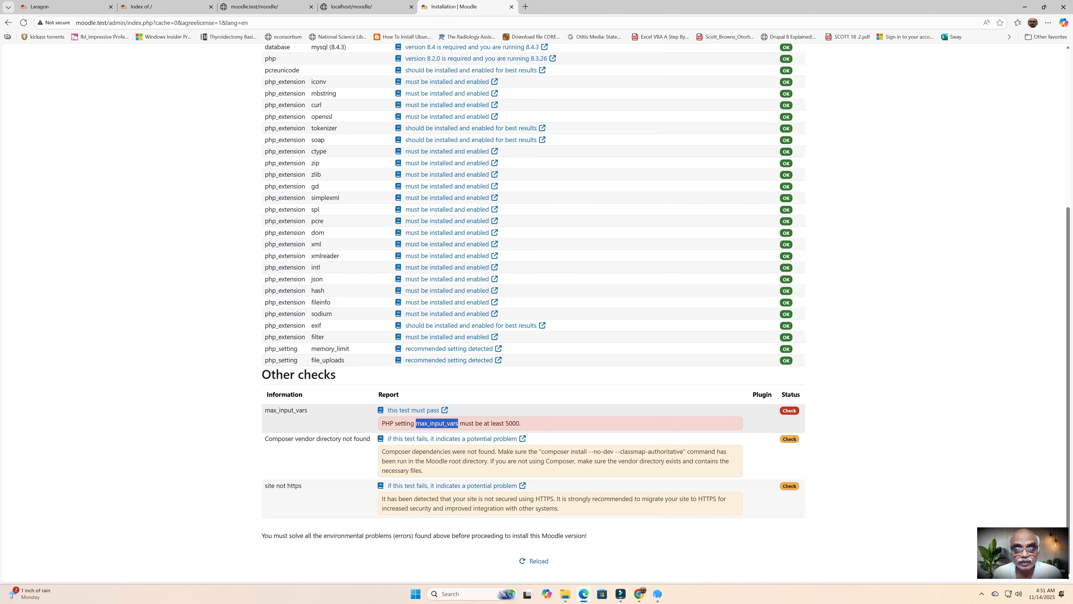
right_click(452, 424)
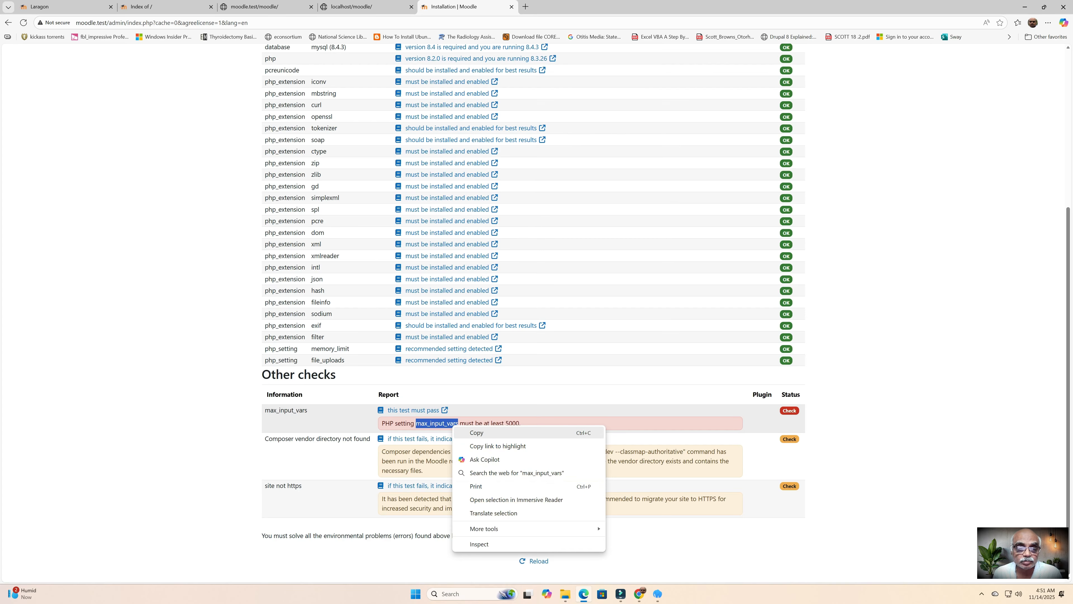
click(476, 432)
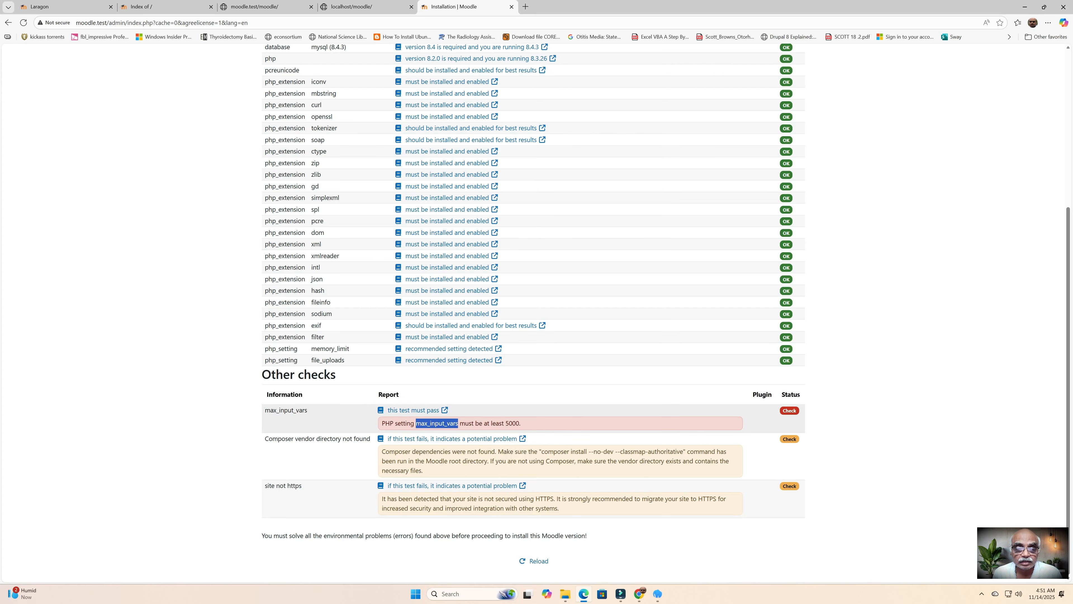
click(657, 594)
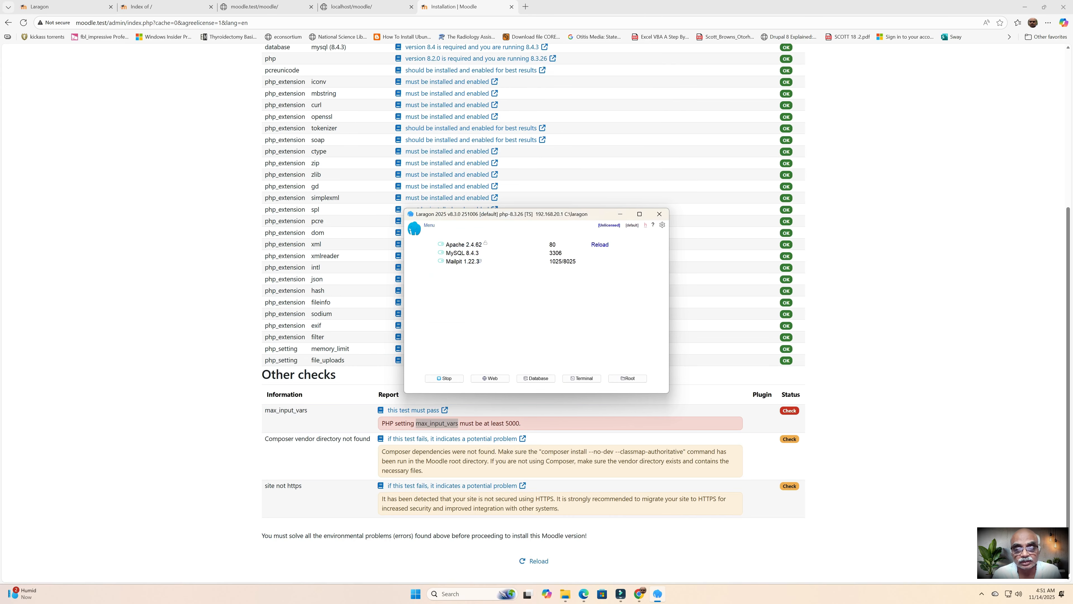
click(429, 225)
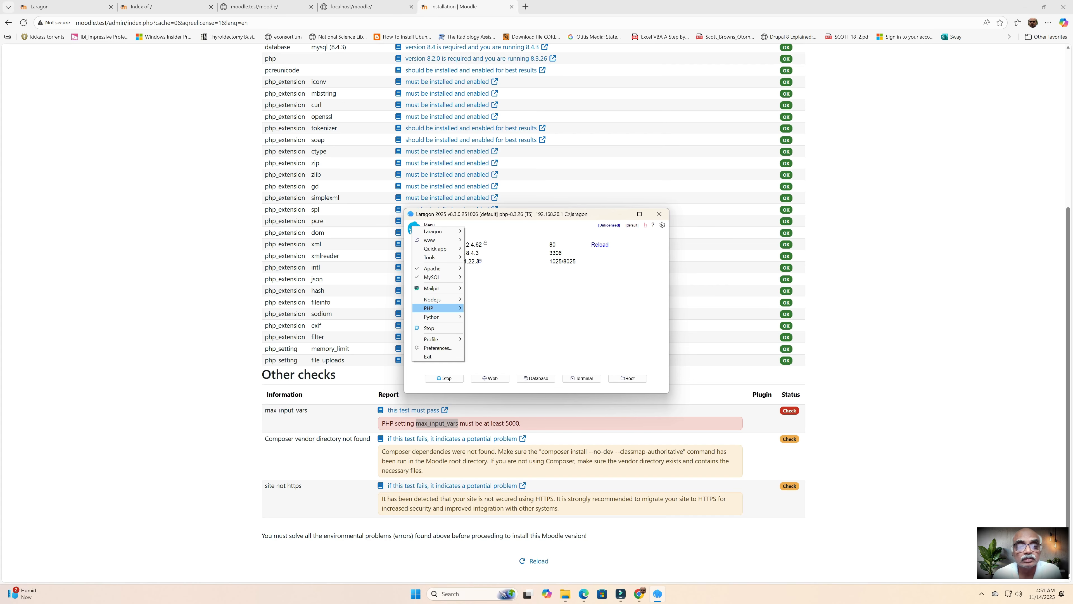
Step: Open php.ini from Laragon and locate the max_input_vars setting
mouse_move(435, 308)
click(483, 336)
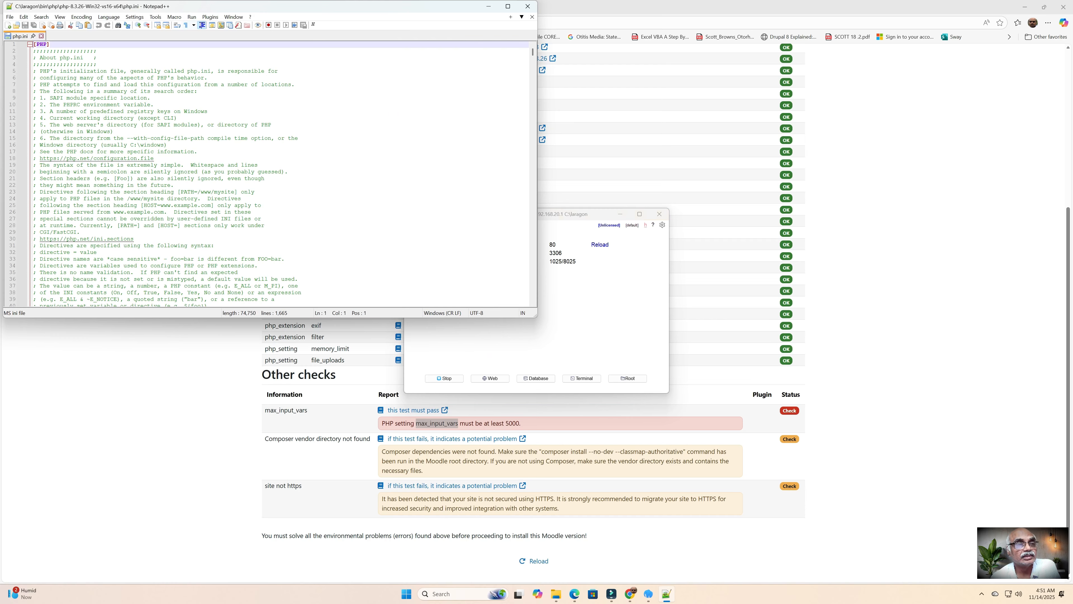
click(118, 25)
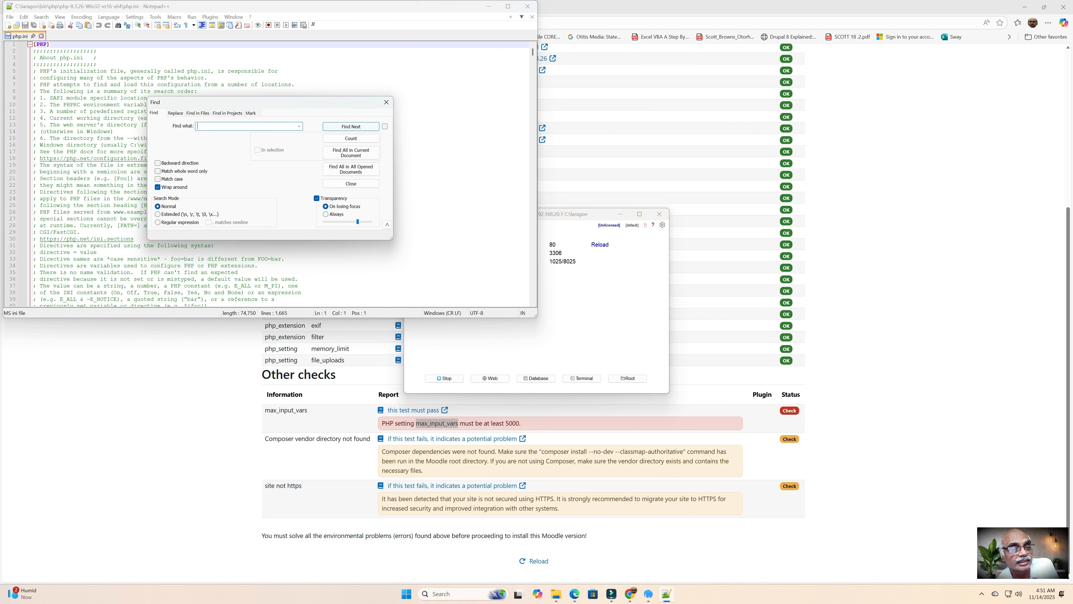
key(ctrl+v)
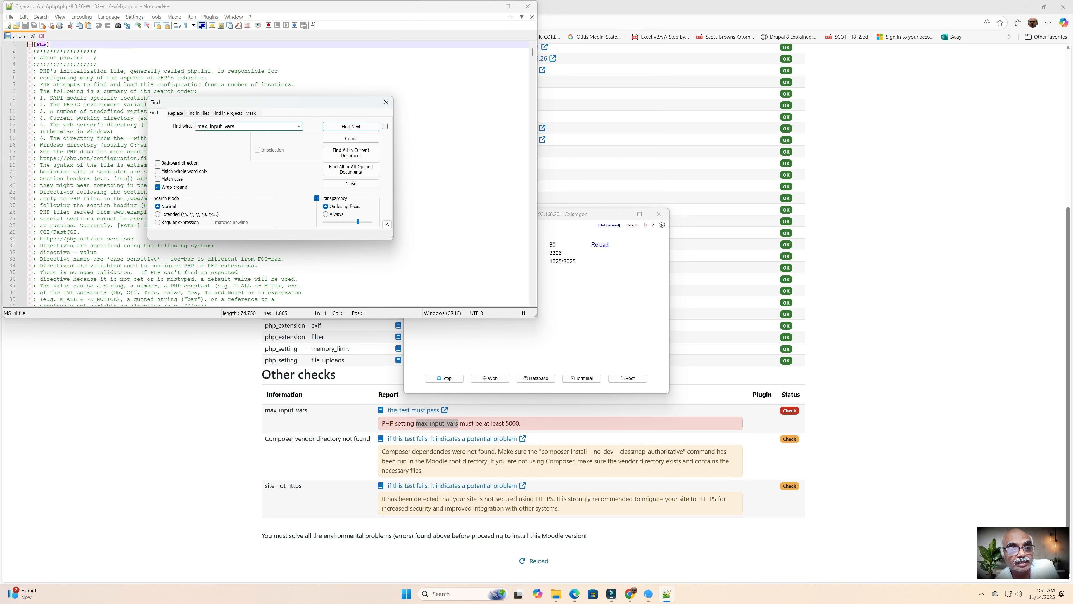
click(351, 126)
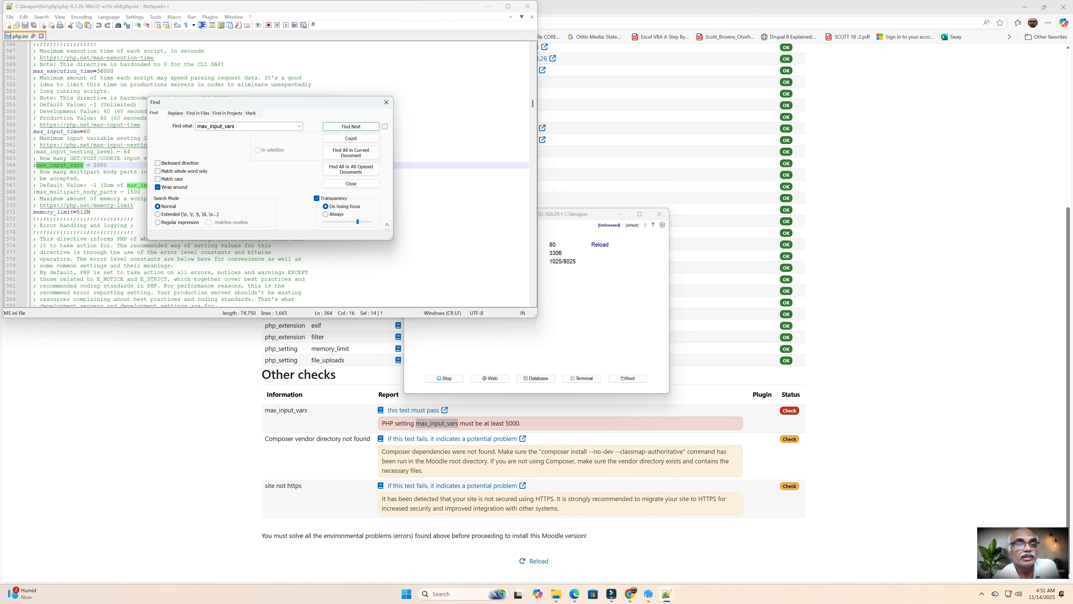
drag(350, 102, 493, 80)
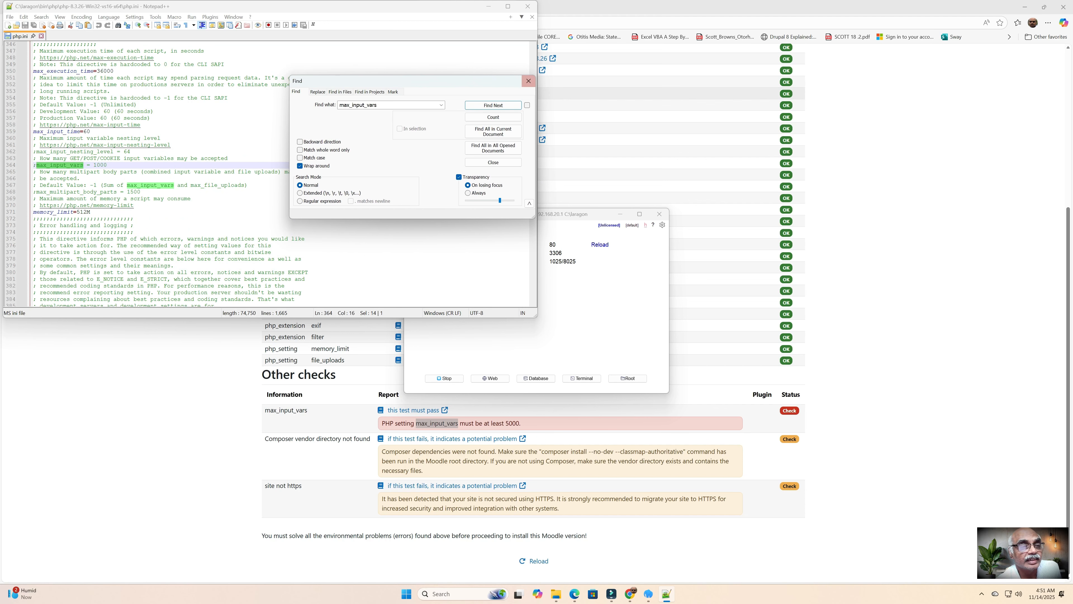
click(529, 80)
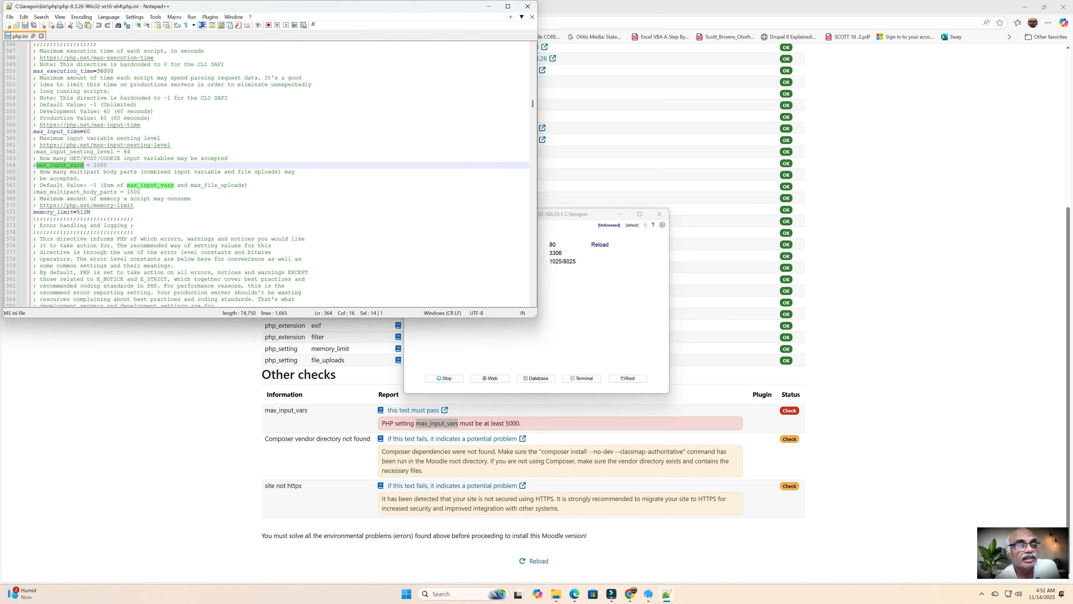
Step: Change max_input_vars to 10000, uncomment the line, save php.ini and close Notepad++
click(108, 165)
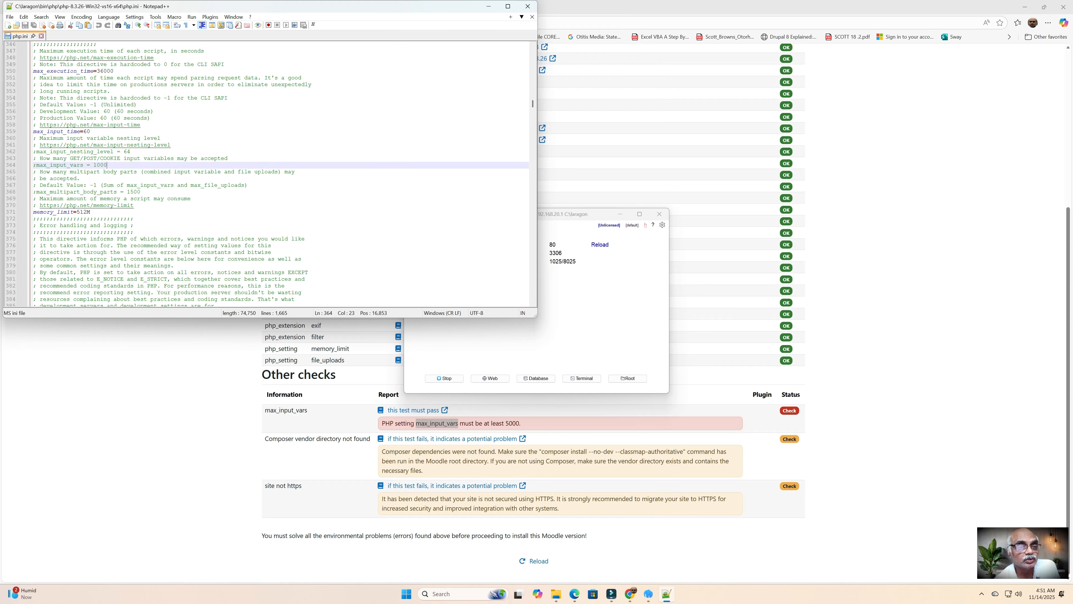
text(0)
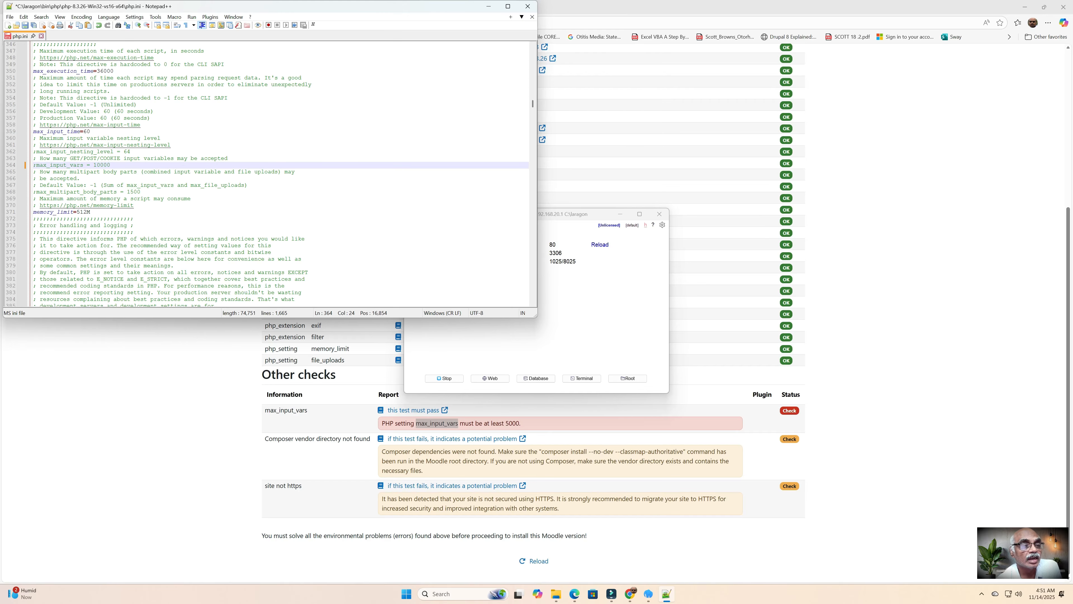
click(36, 165)
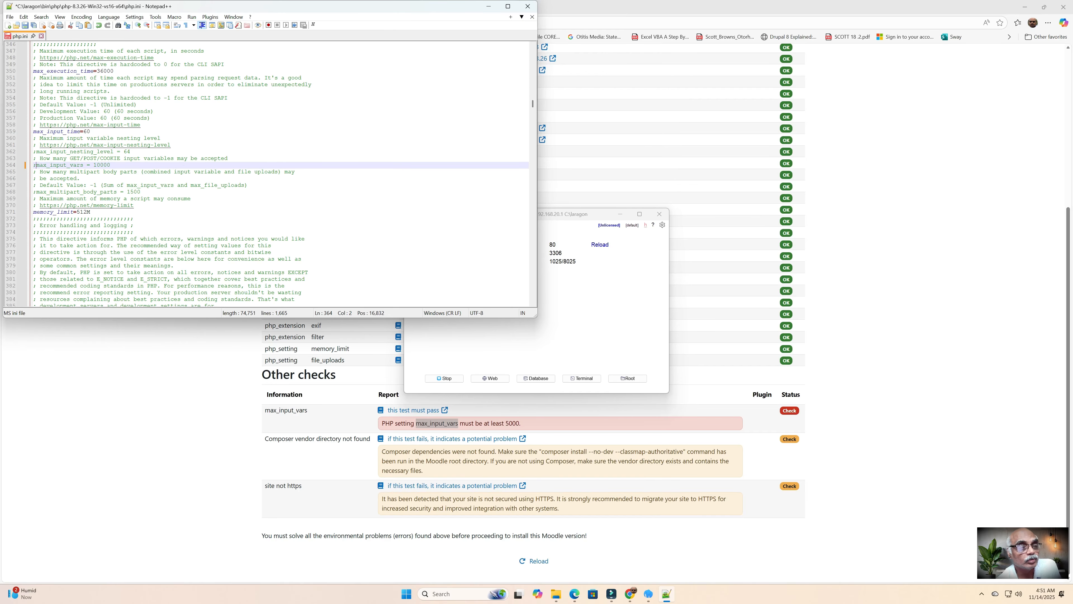
key(BackSpace)
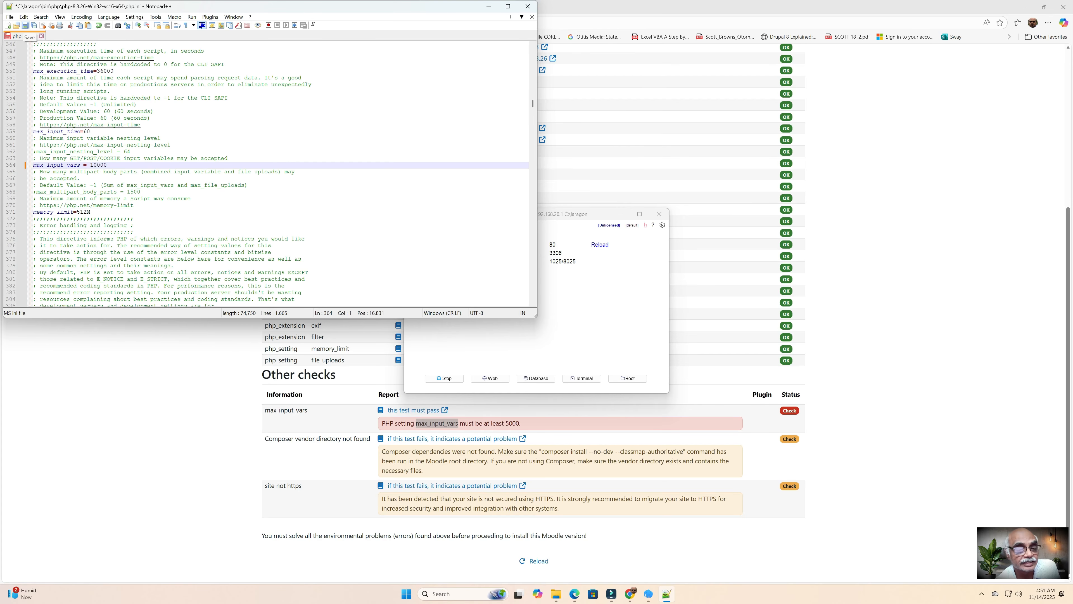
click(25, 25)
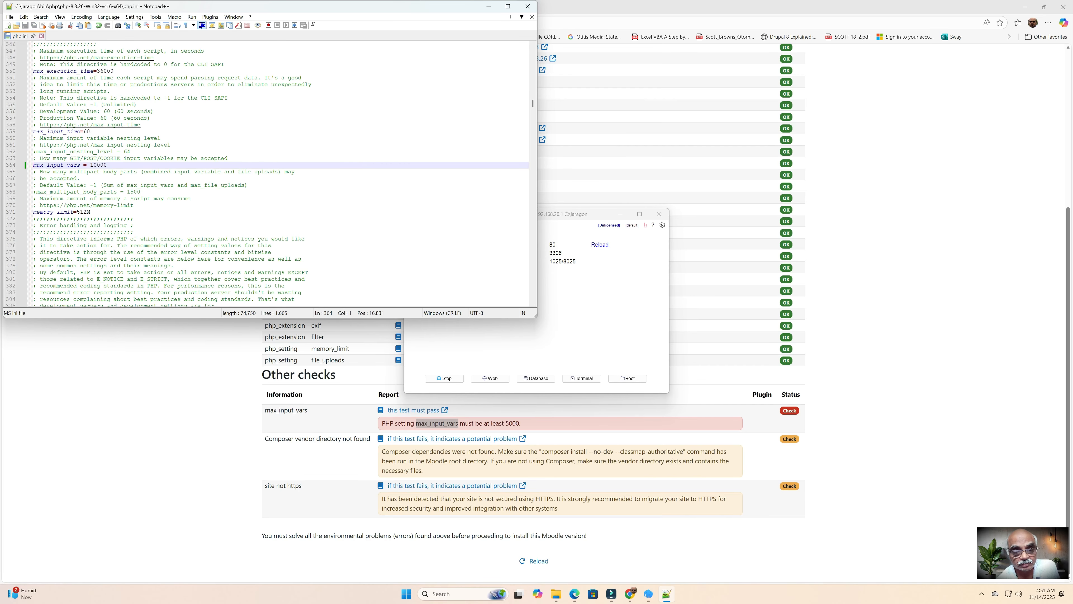
drag(337, 7, 326, 111)
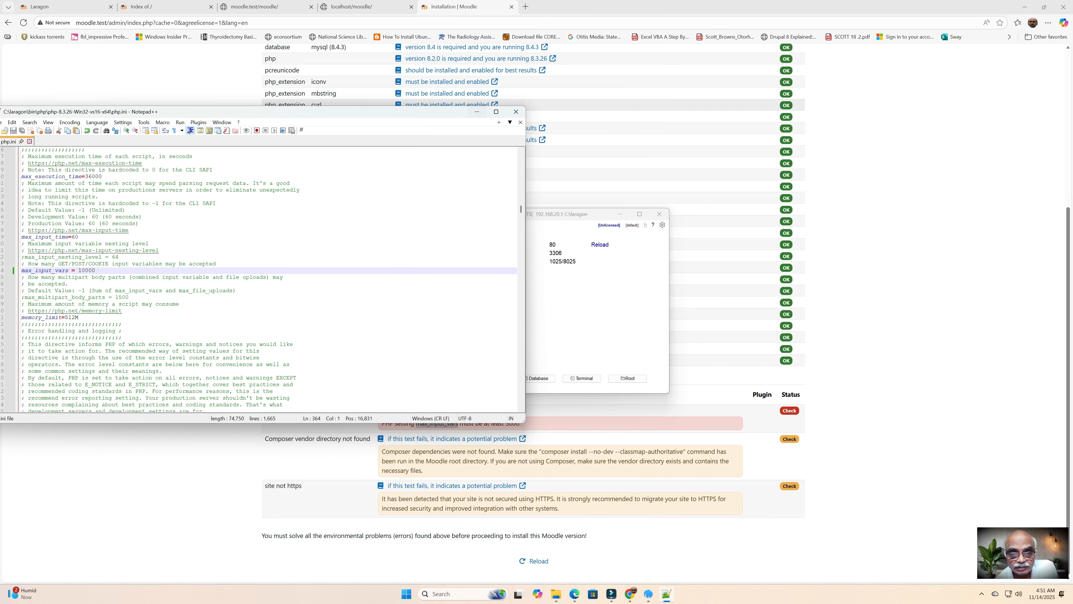
click(515, 111)
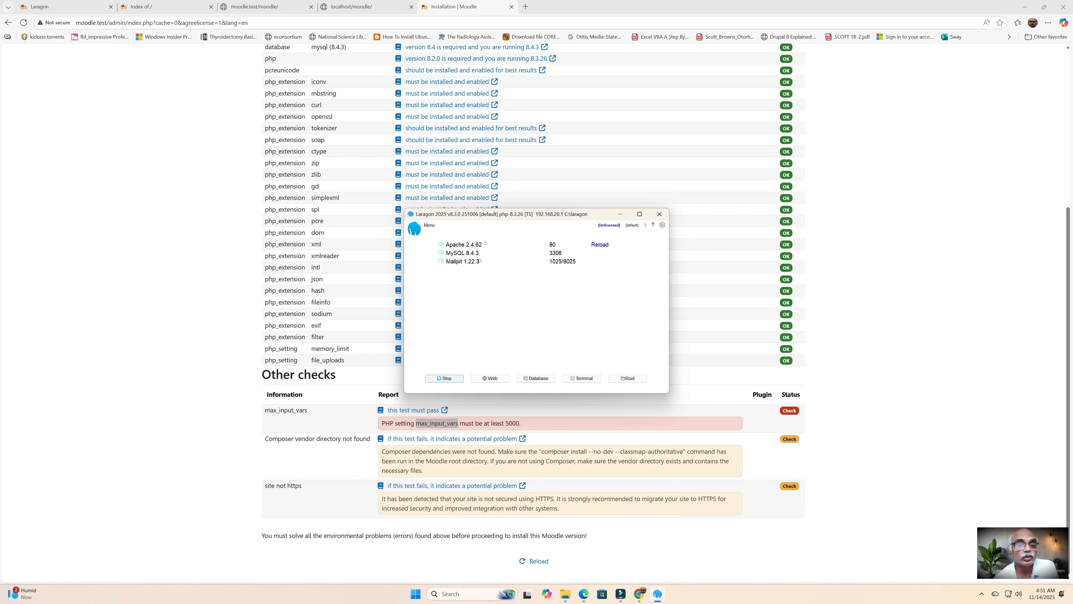
Step: Restart Laragon's services and reload the Moodle environment check so max_input_vars passes
click(444, 378)
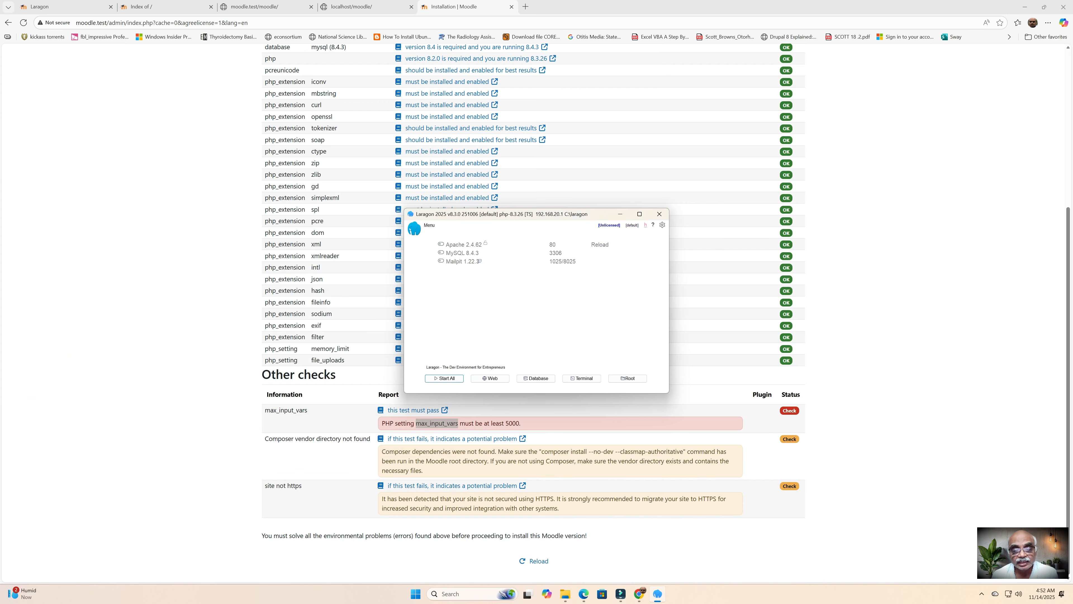
click(444, 378)
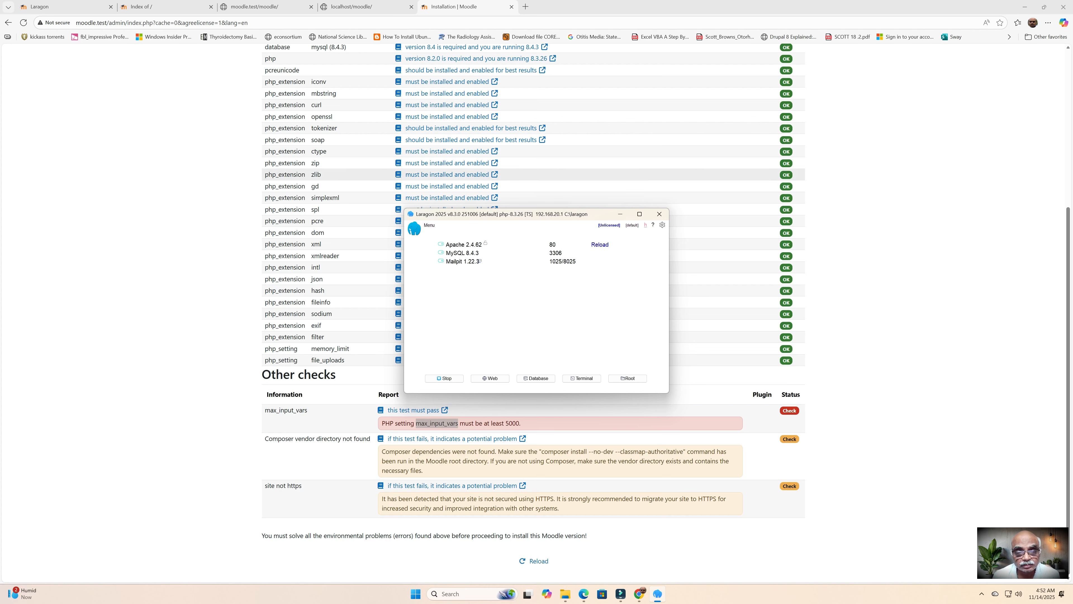
key(alt+Tab)
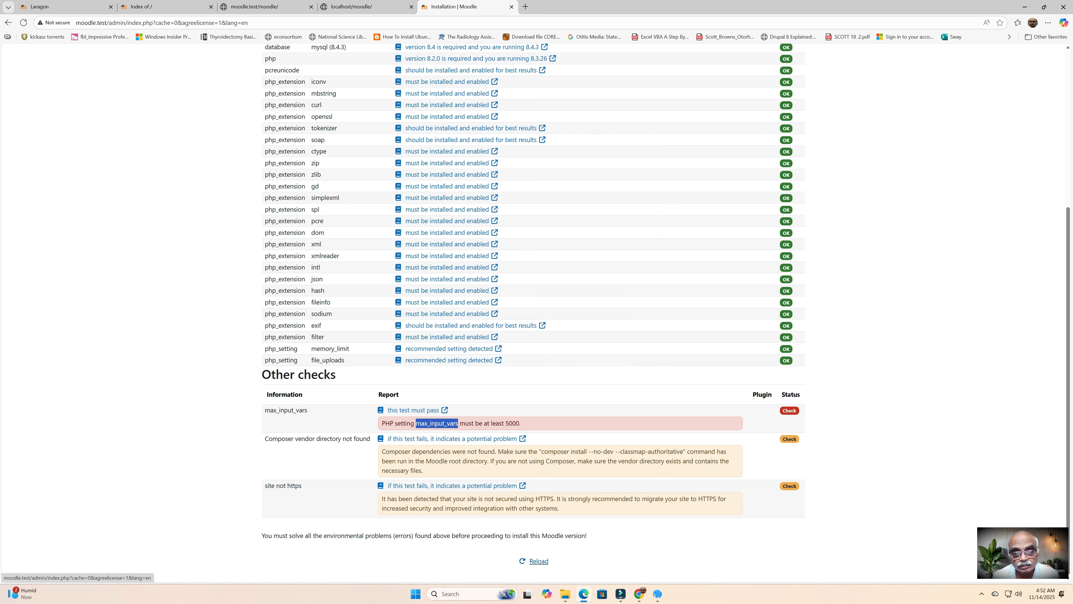
click(534, 560)
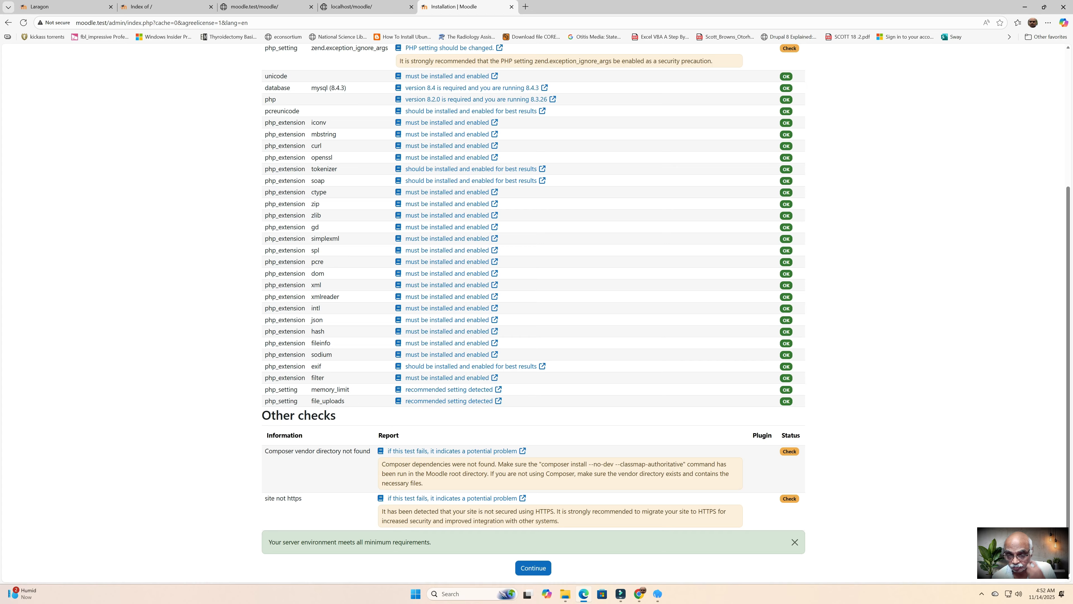
Step: Continue past the environment check so plugins install and the admin account form appears
click(532, 567)
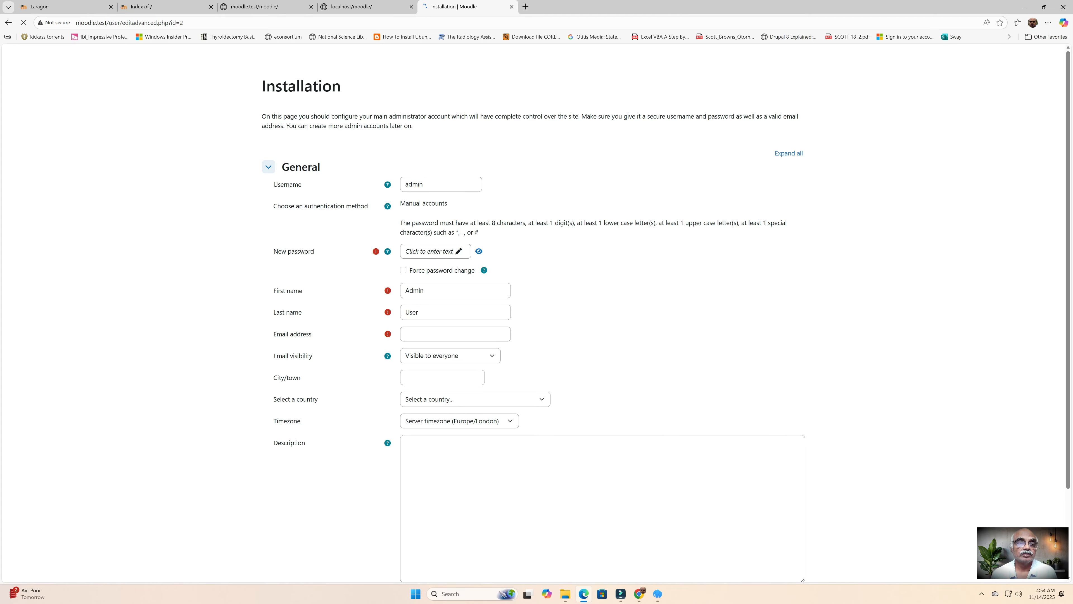
Step: Set an initial admin password
click(430, 251)
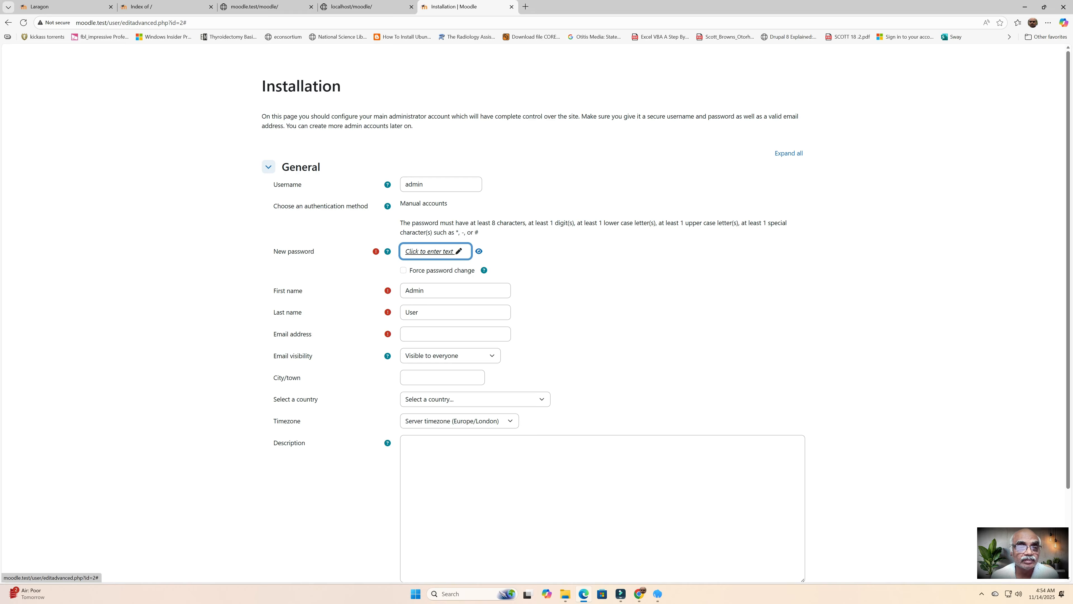
click(430, 251)
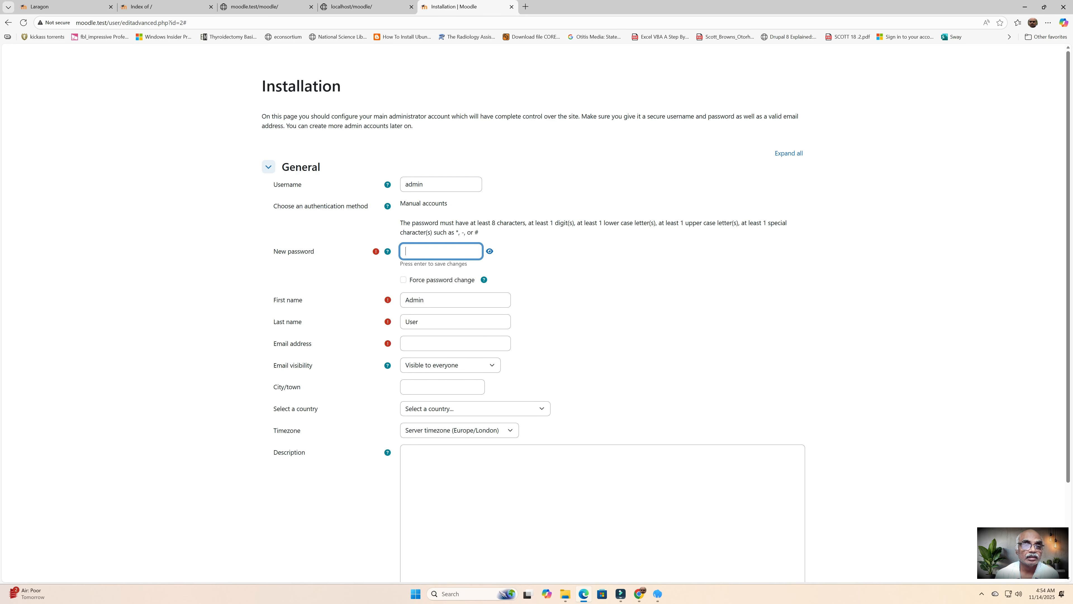
text(a••)
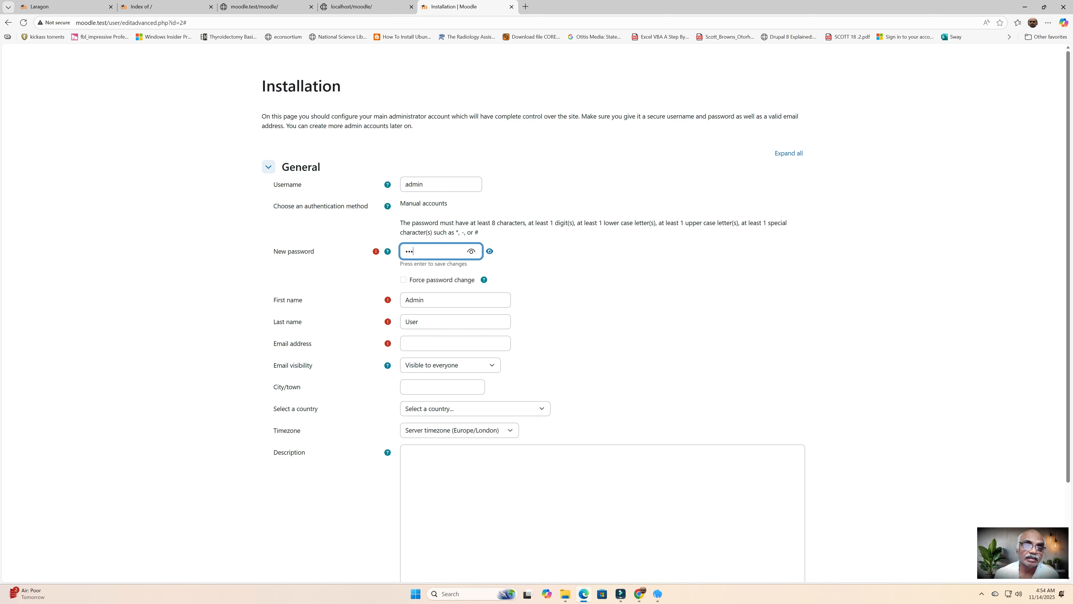
text(••)
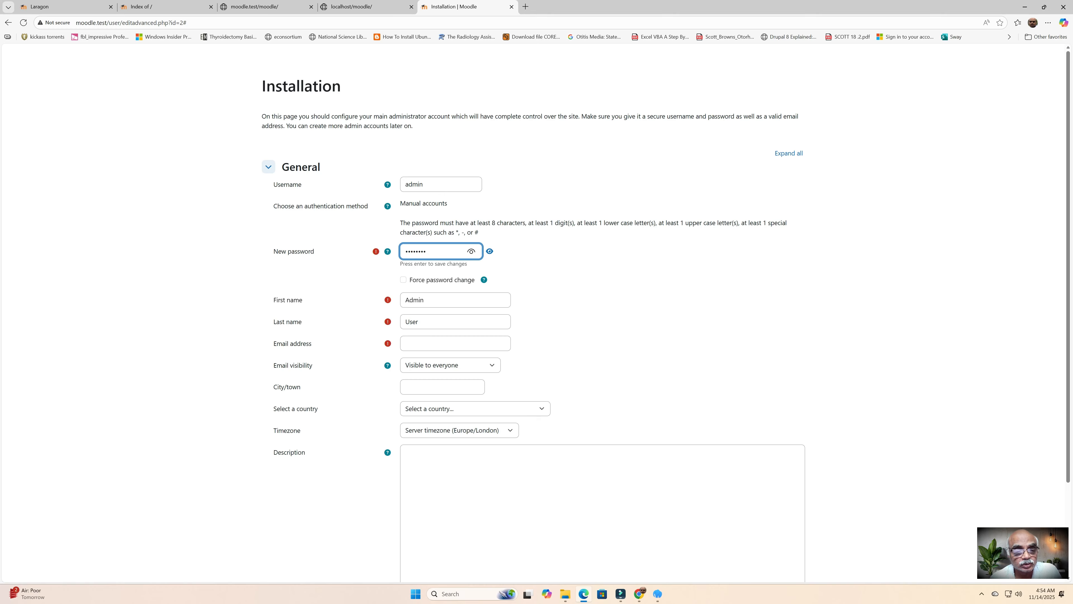
click(447, 322)
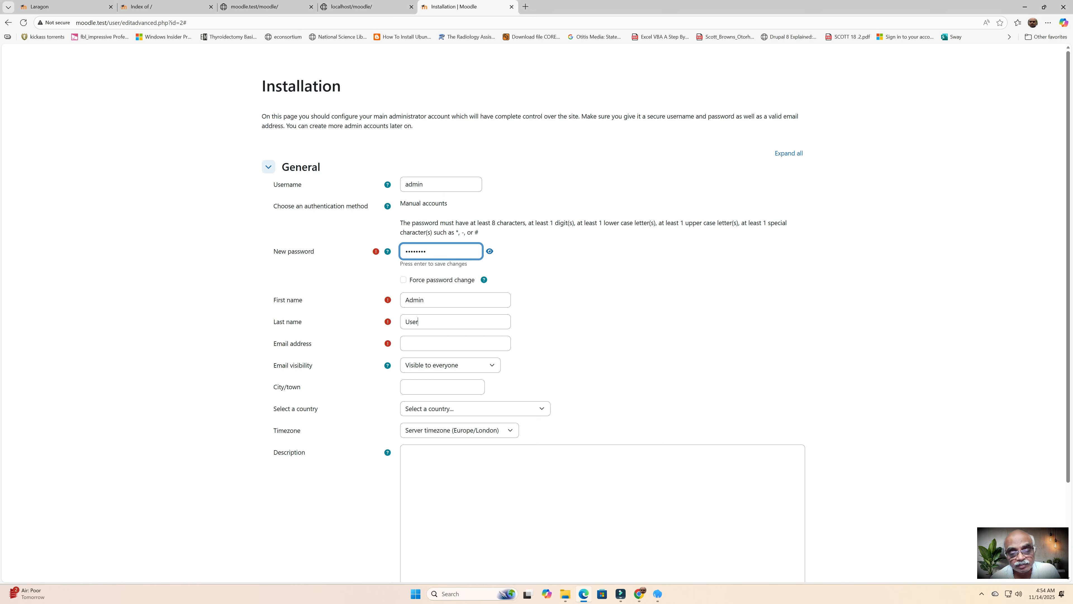
Step: Replace the placeholder first and last names and fill in the saved e-mail address
click(424, 290)
double_click(425, 290)
text(bramania)
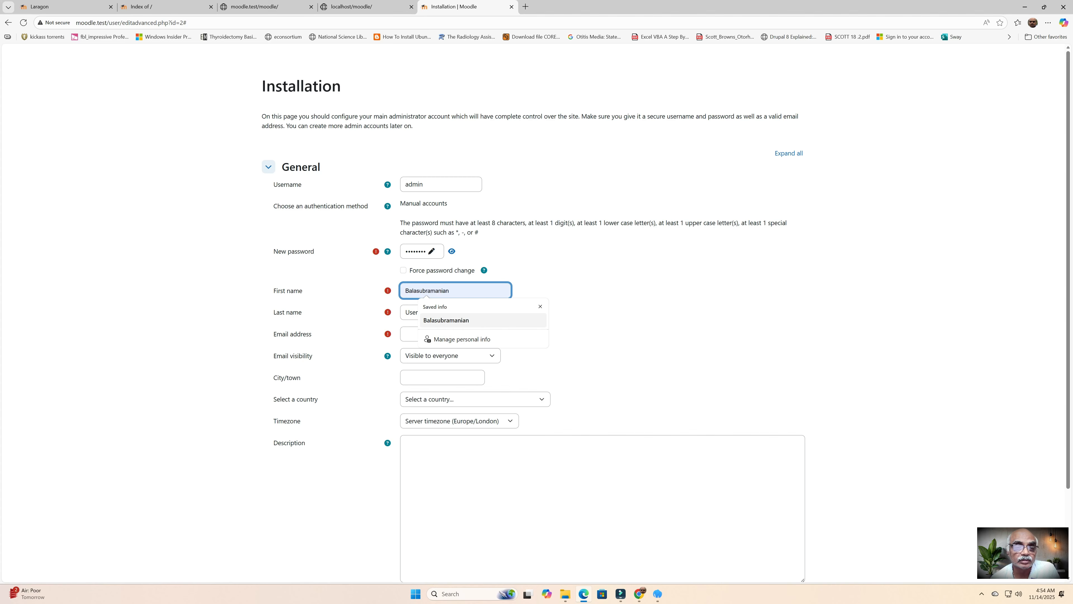
click(446, 320)
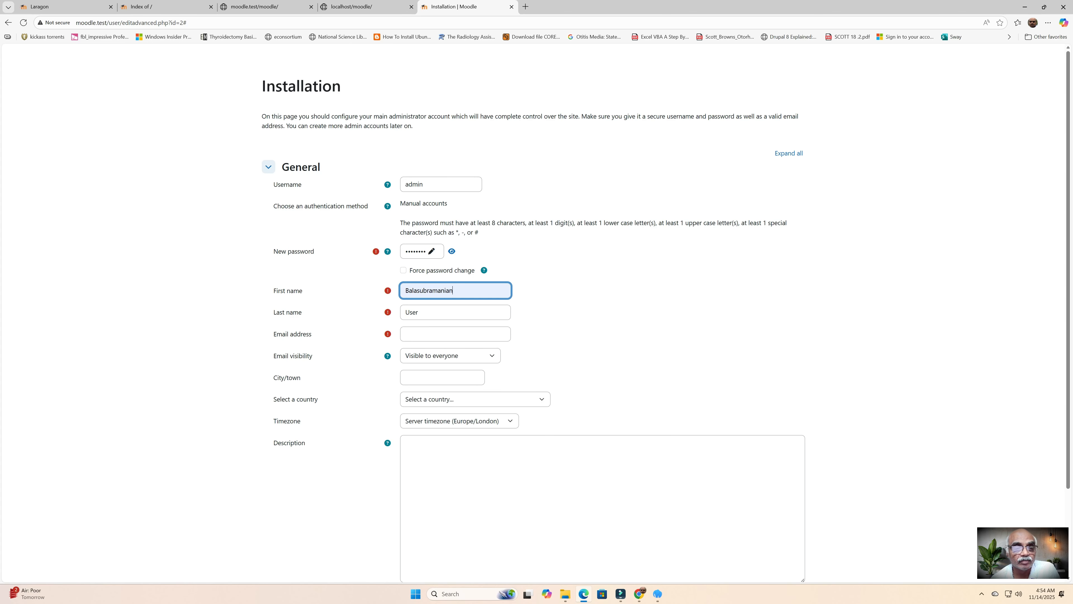
click(416, 312)
double_click(415, 312)
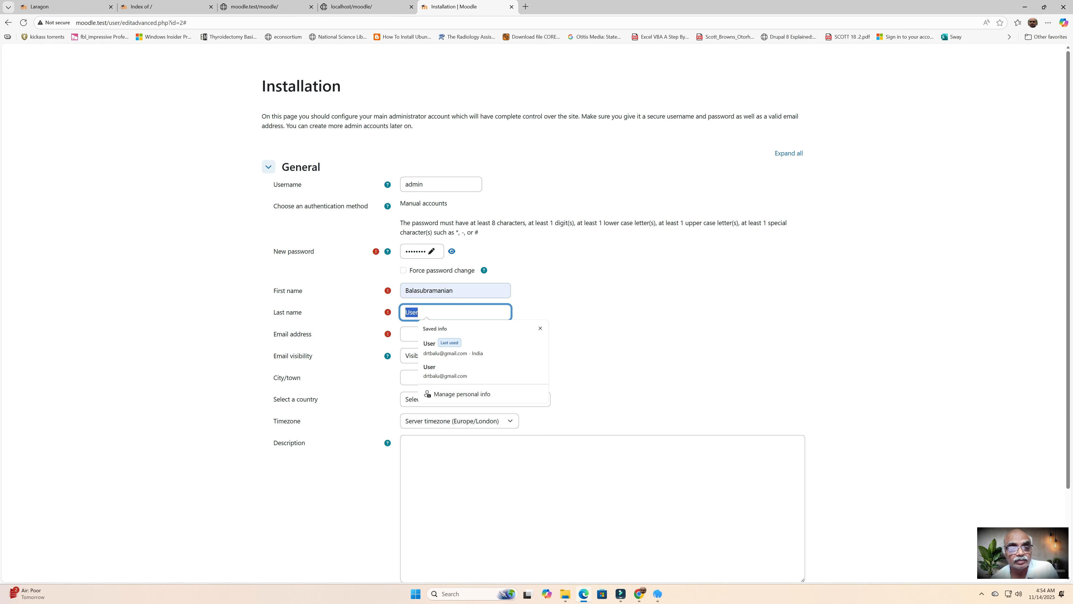
text(T)
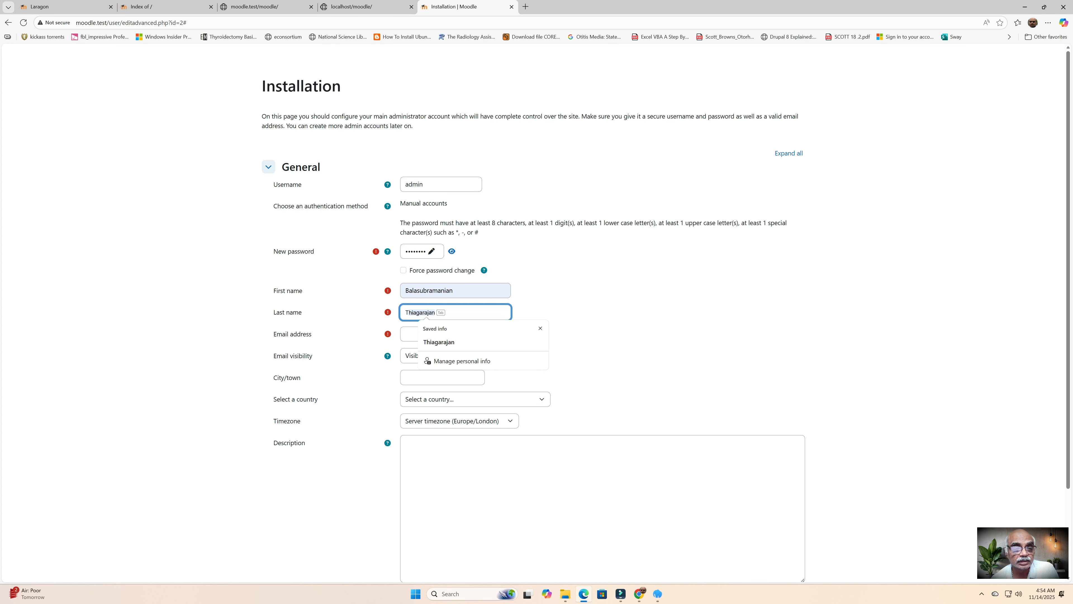
key(Return)
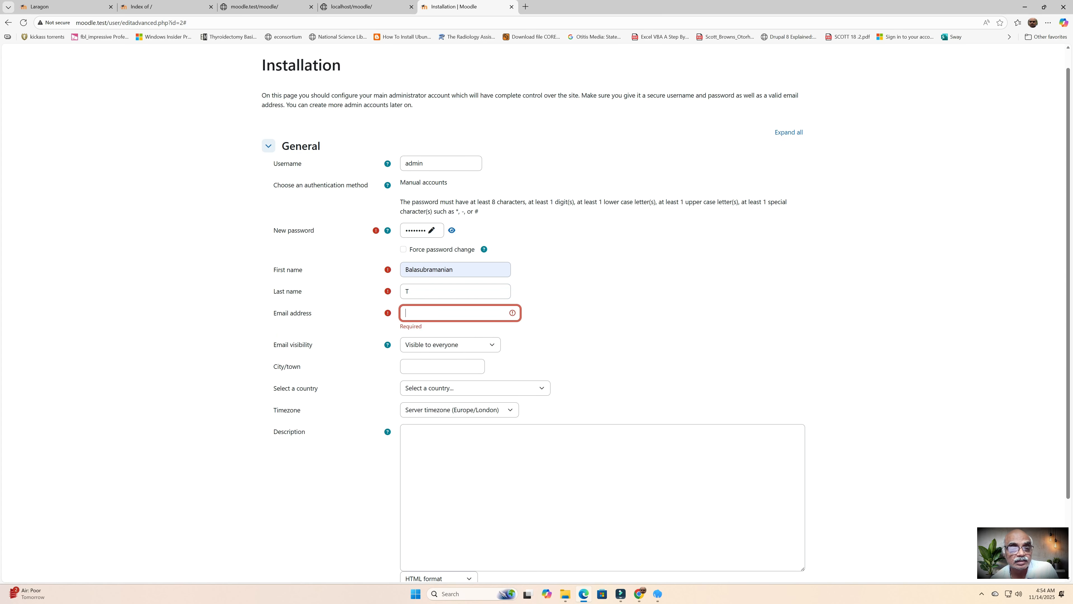
text(dr)
key(Down)
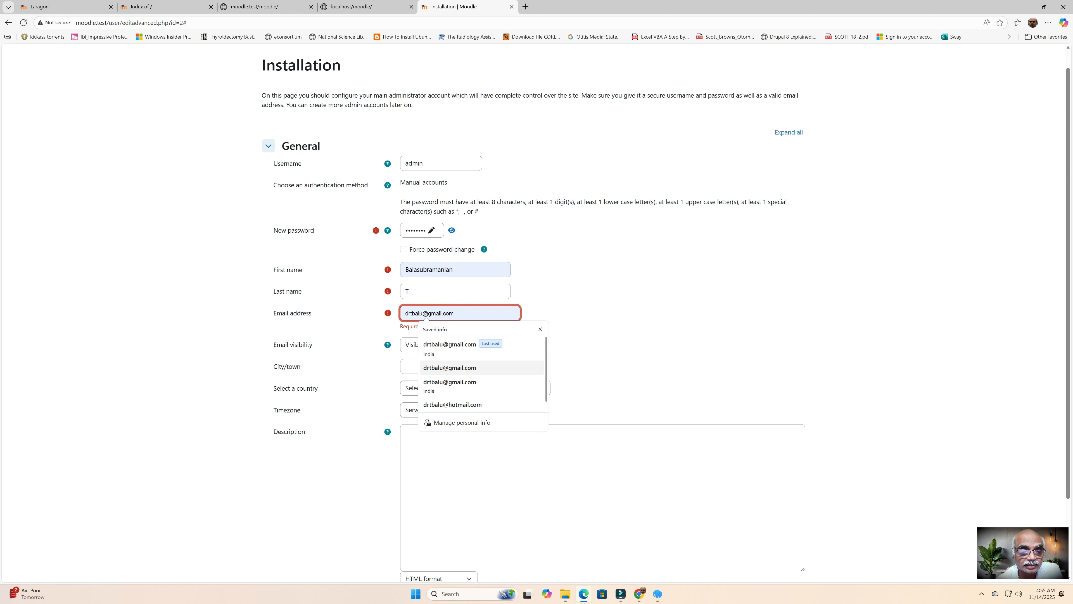
key(Return)
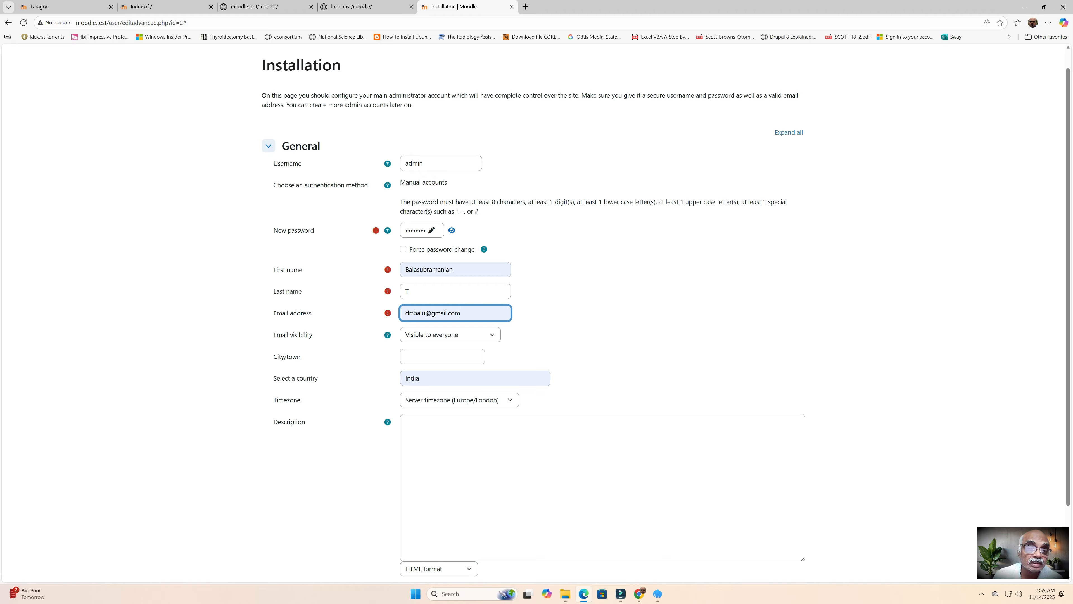
Step: Enter a new admin password and submit the profile, which is rejected for lacking upper case
click(423, 230)
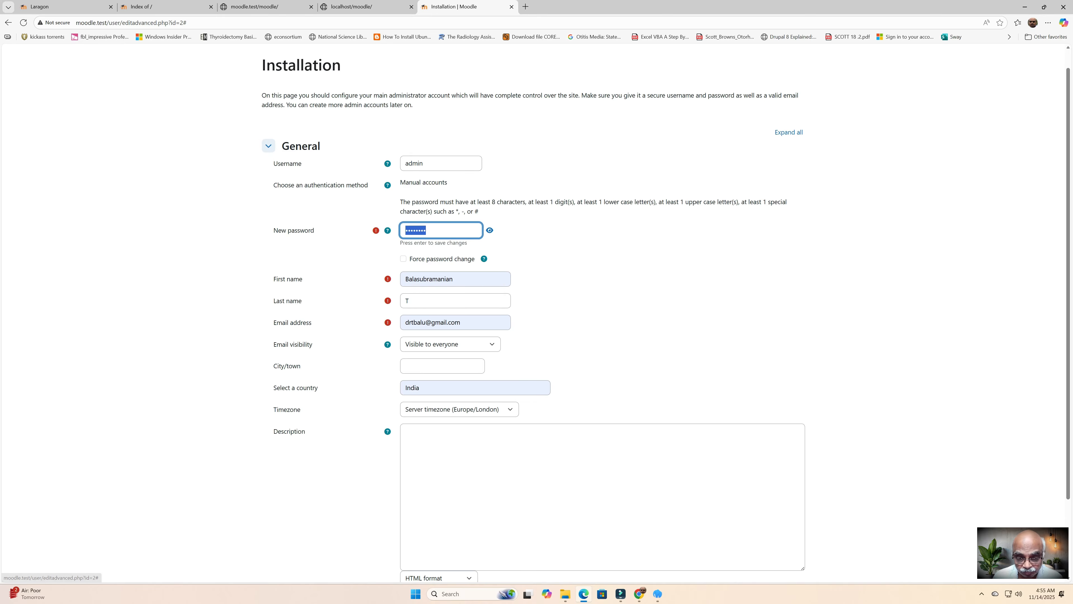
text(*)
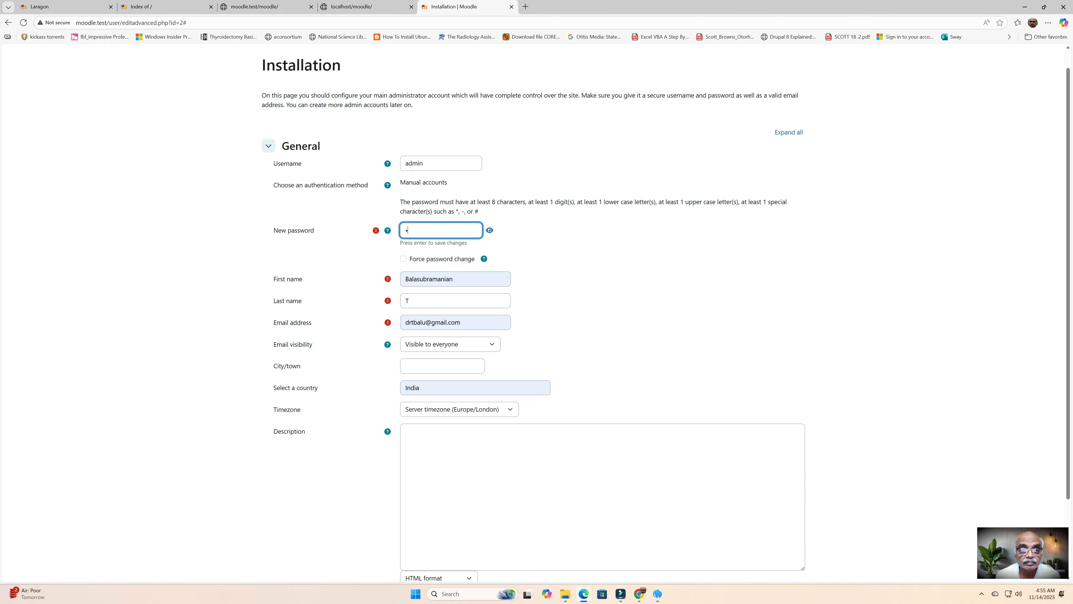
text(****)
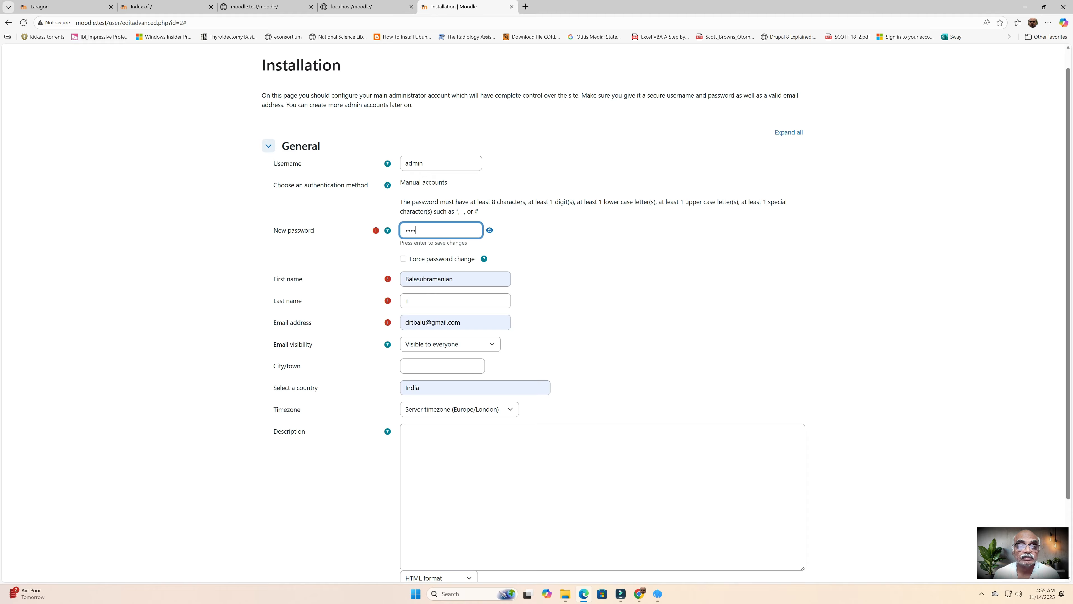
text(***)
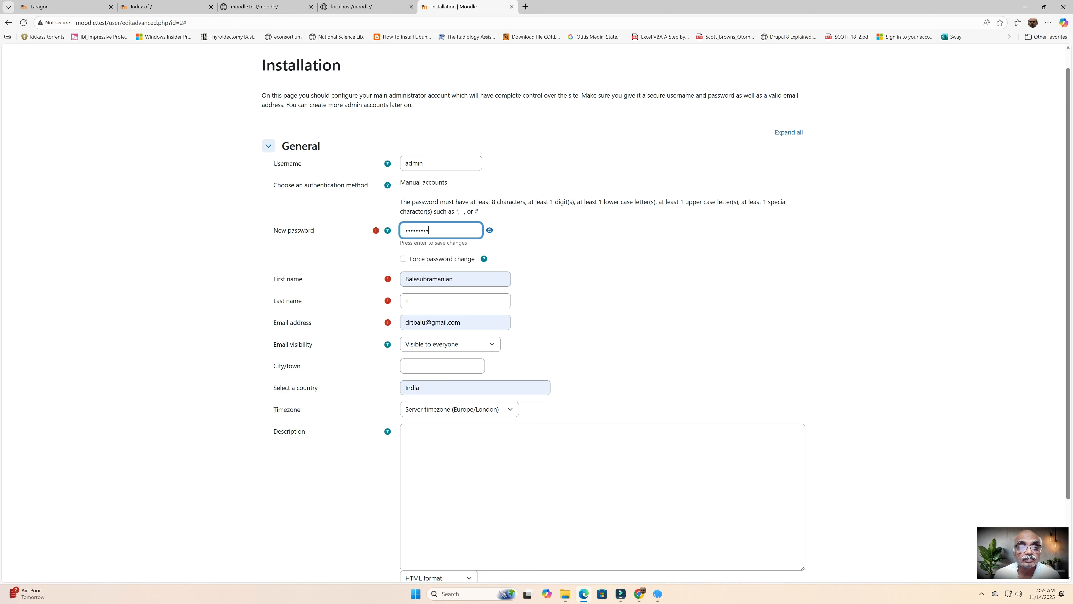
key(Tab)
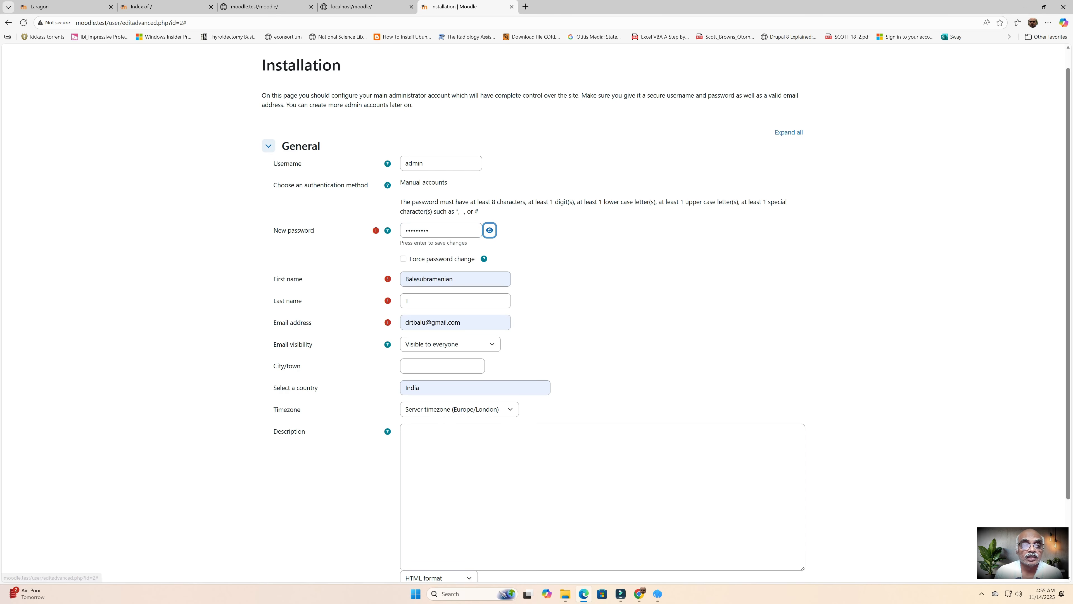
scroll(666, 313, down, 1)
scroll(536, 313, down, 2)
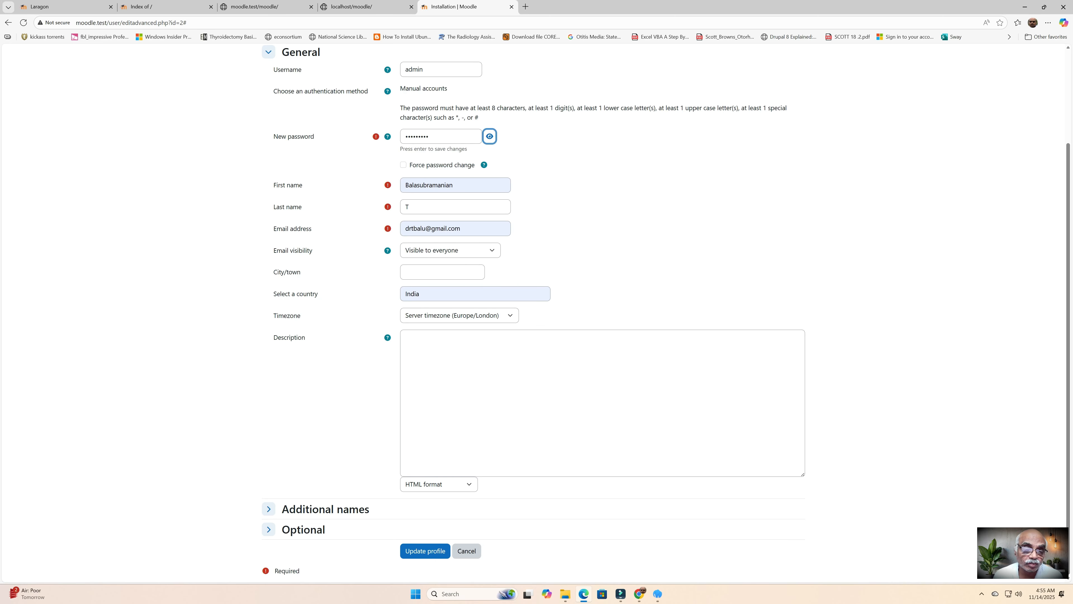
click(425, 551)
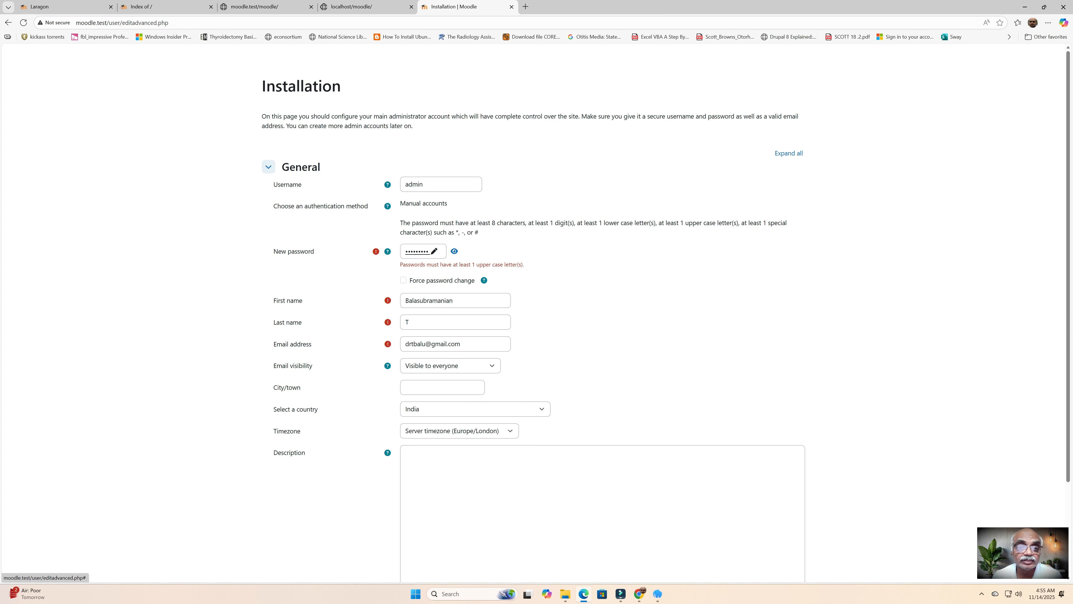
Step: Retype the admin password with a capital letter and resubmit the profile successfully
click(434, 251)
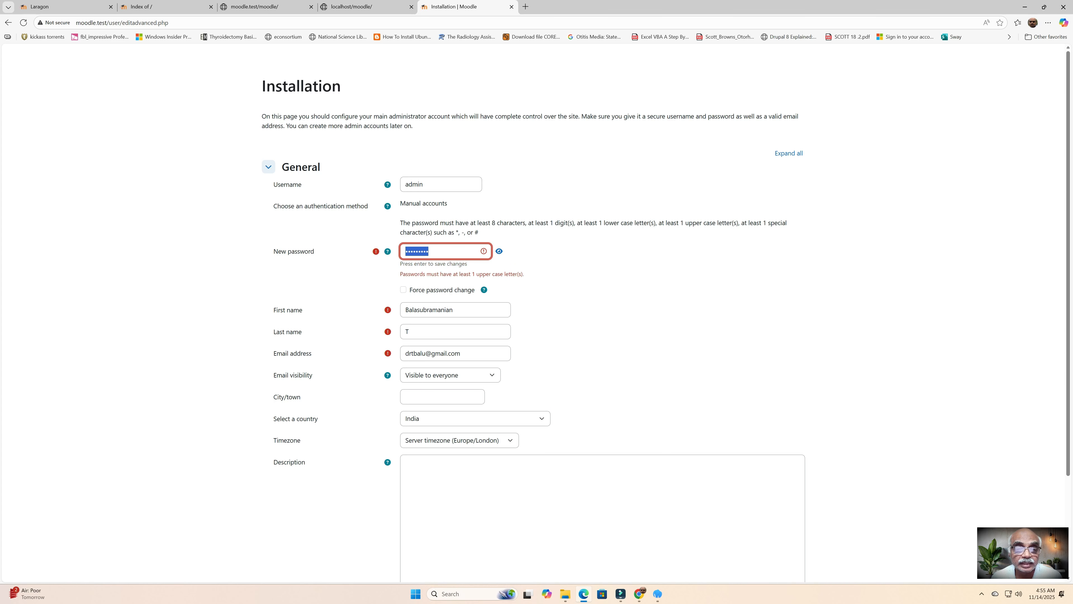
text(A)
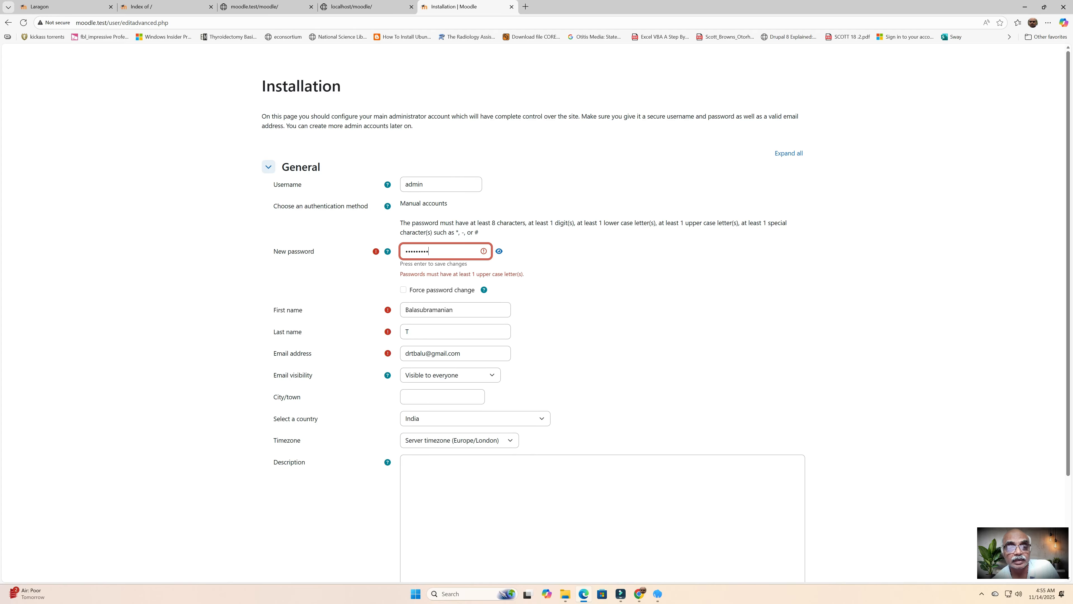
key(Return)
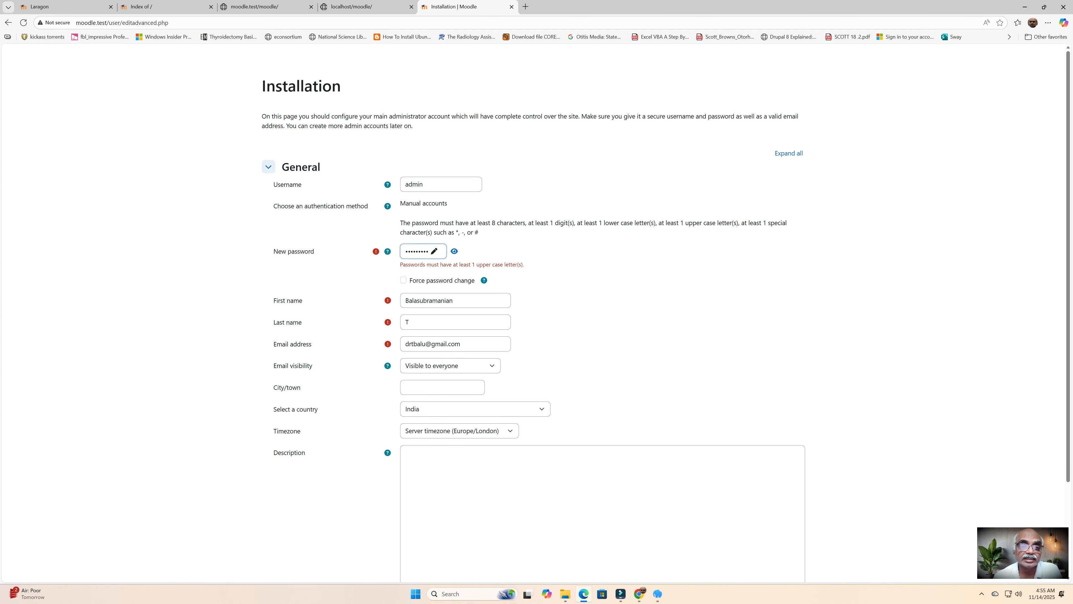
scroll(537, 313, down, 3)
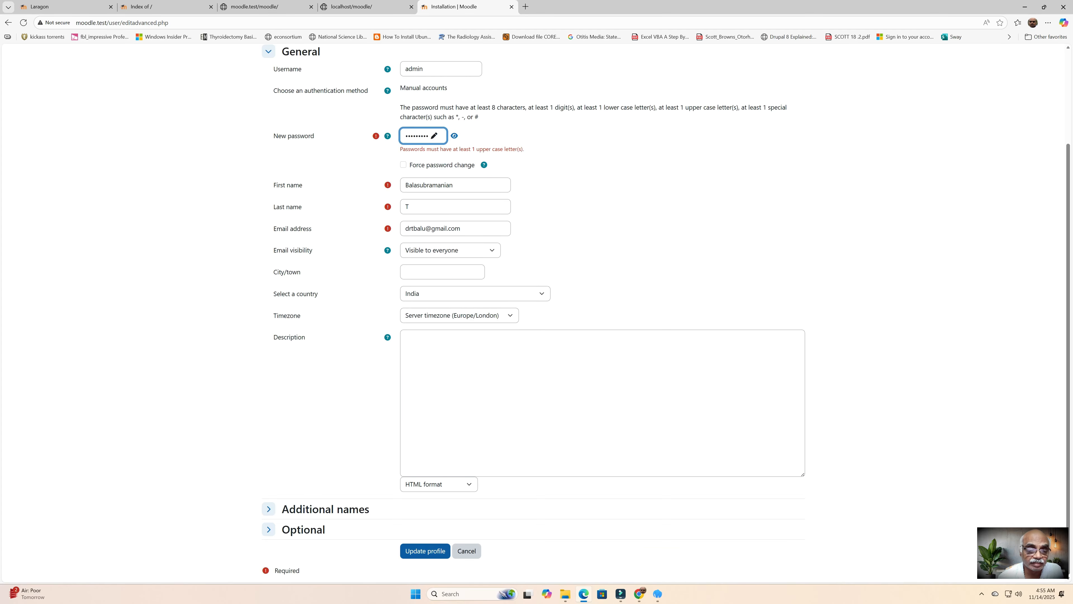
click(425, 551)
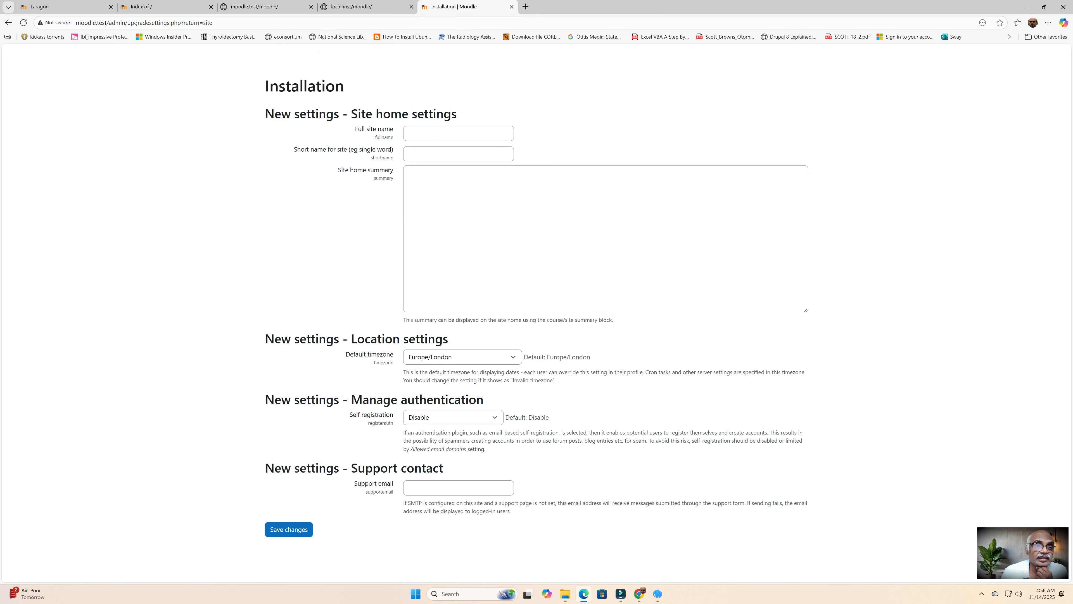
Step: Enter 'SLMCh' as the full site name, submit the form, then delete the stray final letter
click(409, 133)
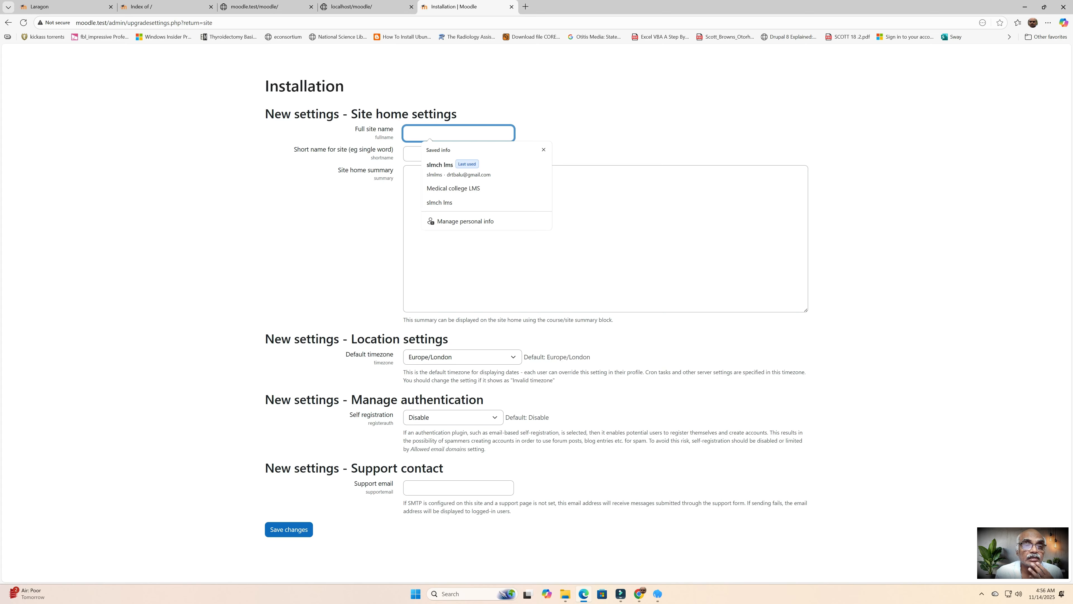
text(SLMCh)
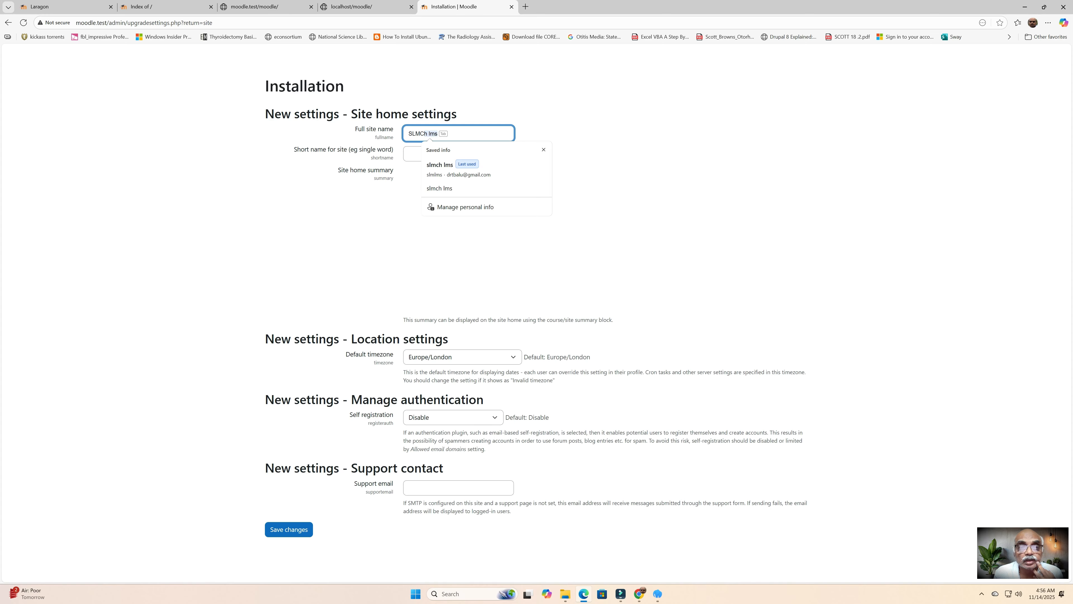
key(Return)
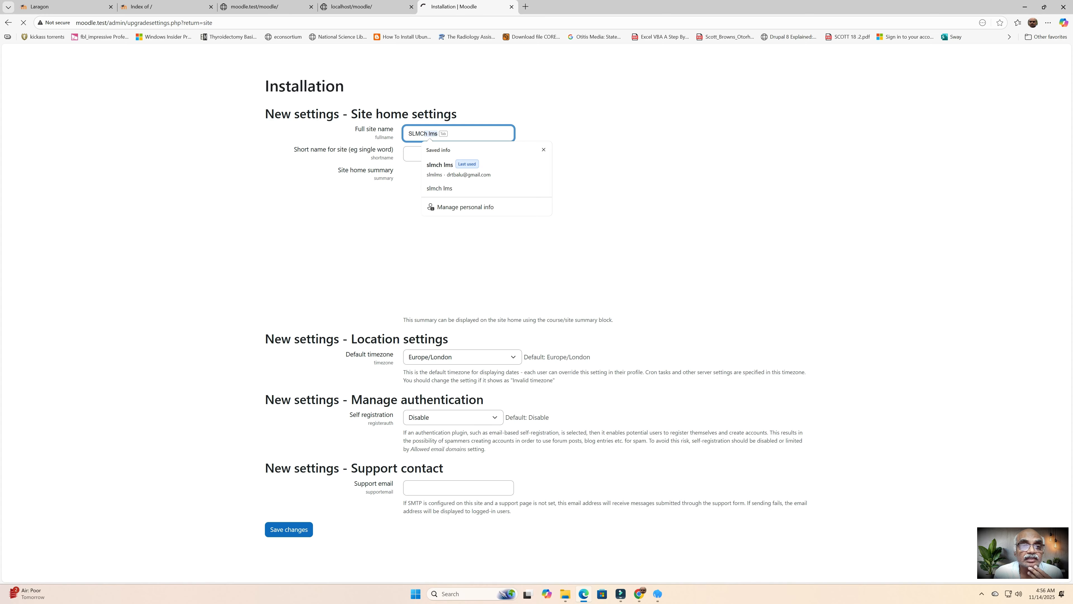
key(BackSpace)
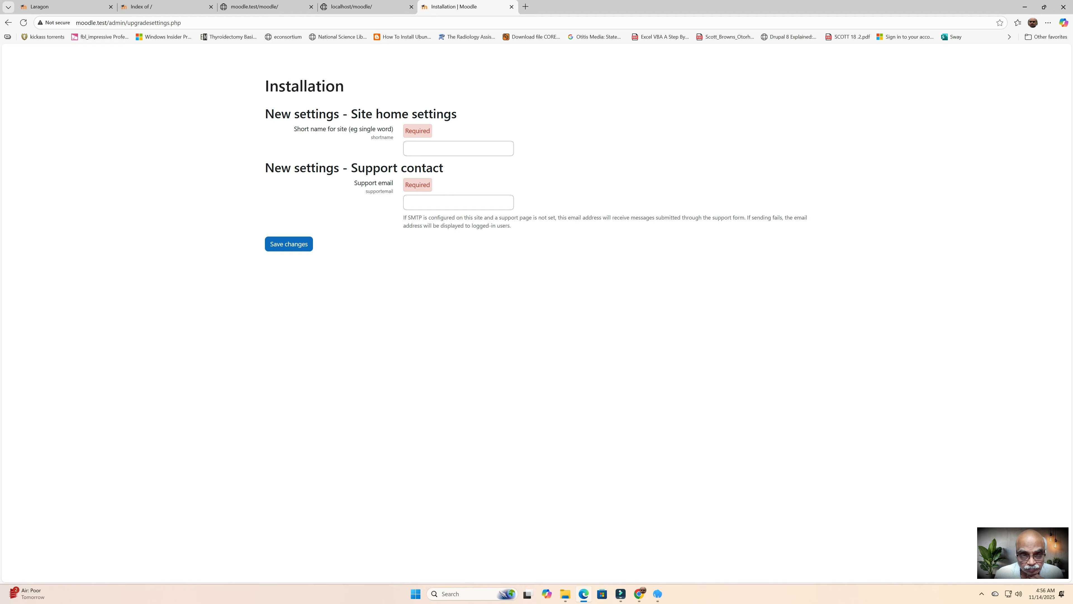
Step: Set the full site name to 'SLMC_LMS' and the short name to 'SLMS', then save
click(8, 23)
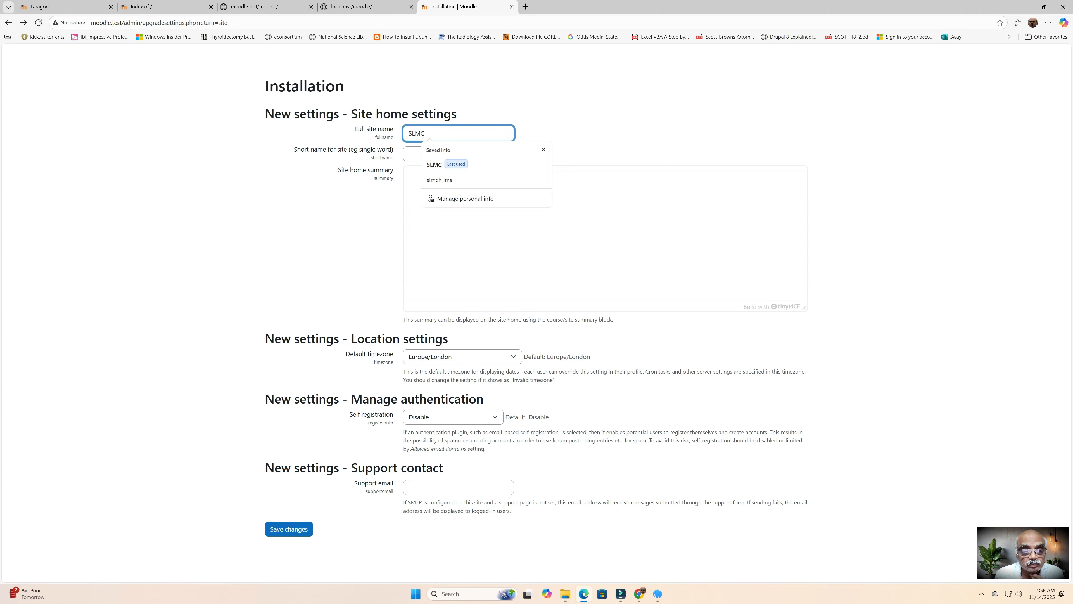
text(_)
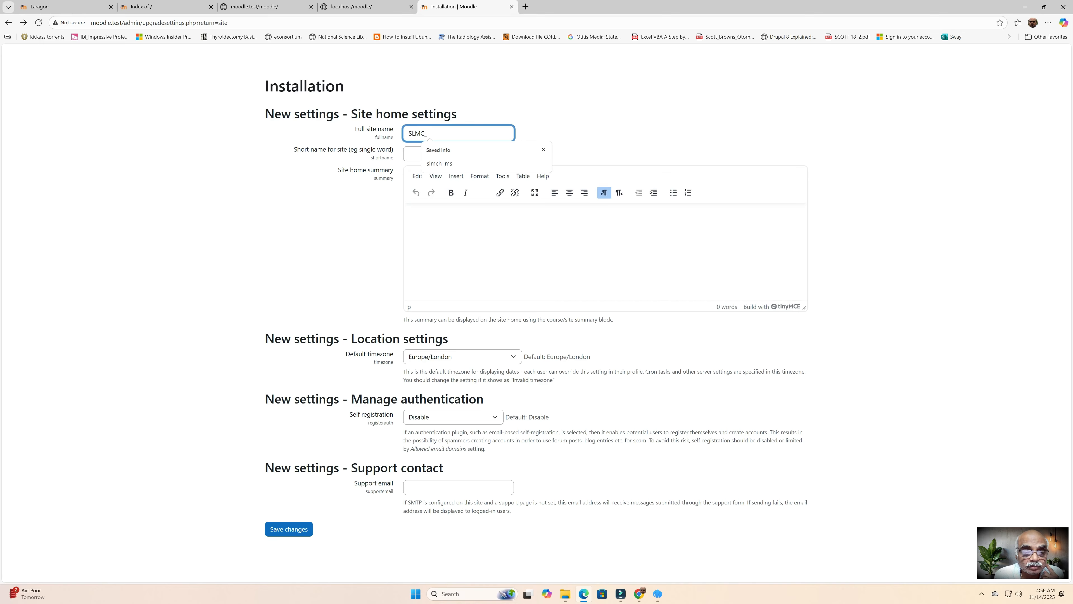
text(LMS)
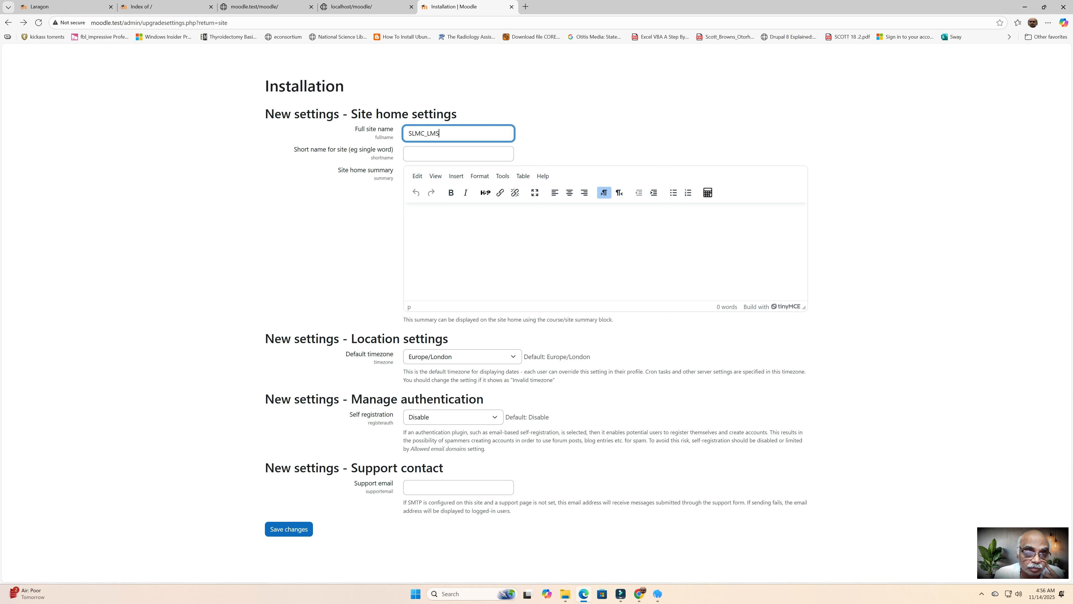
click(409, 153)
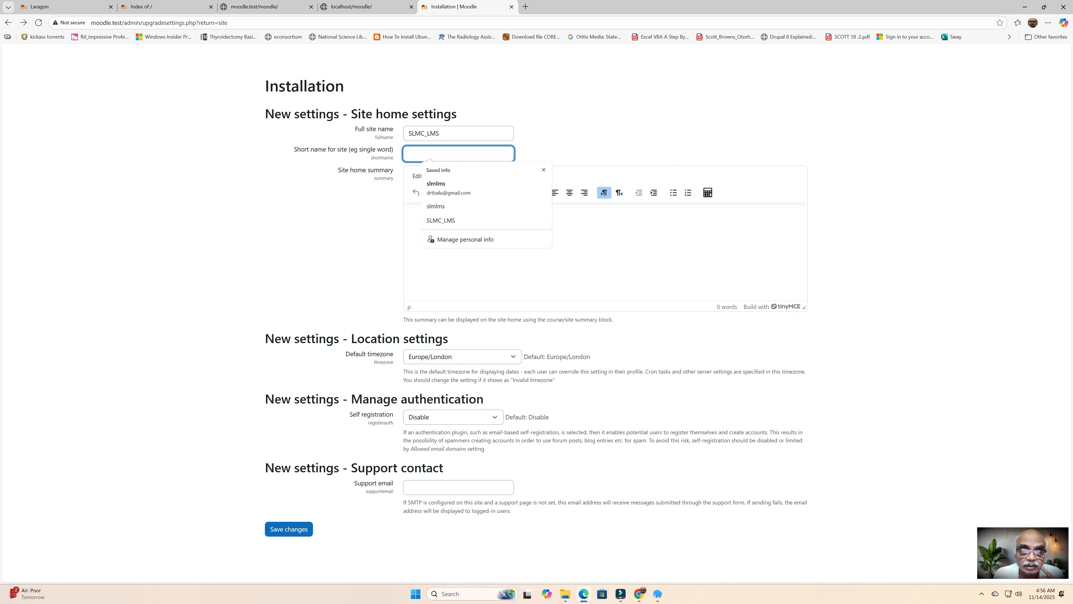
text(SLMS)
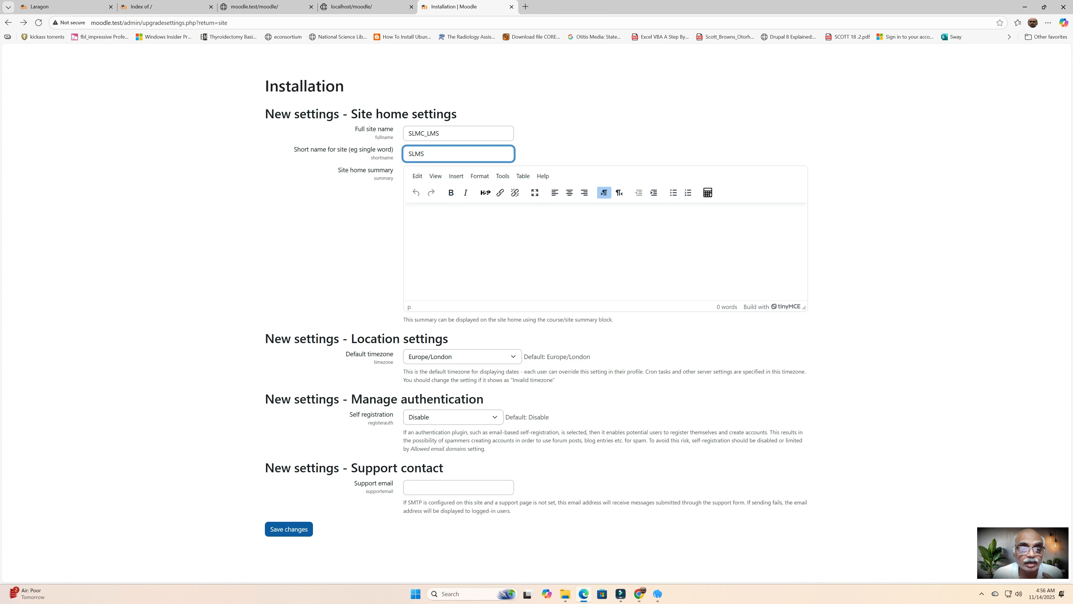
click(271, 528)
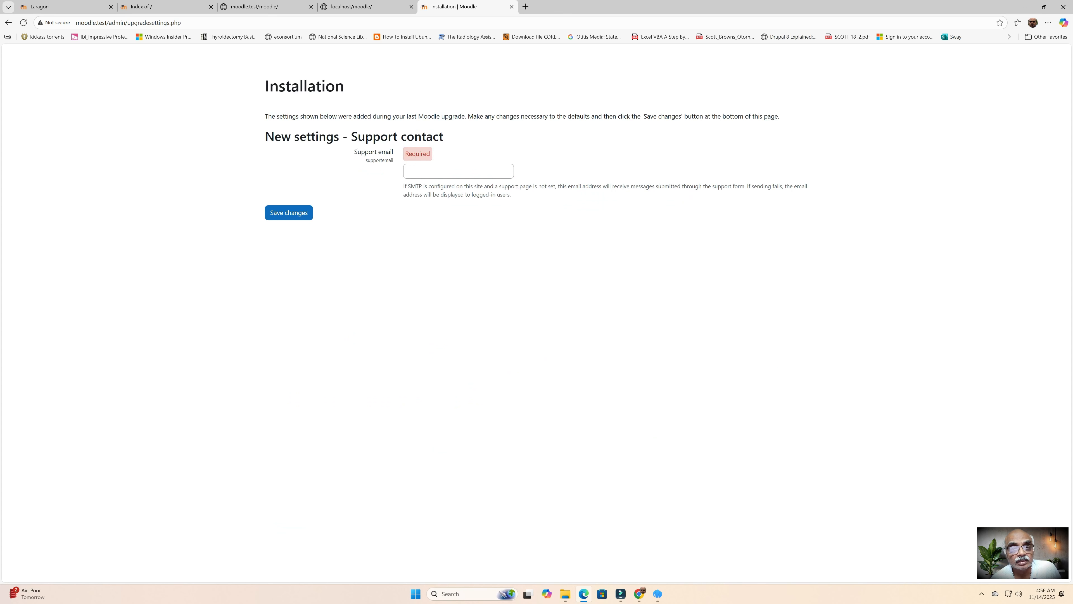
Step: Fill in the support email with the saved address and save the setting
click(458, 171)
click(453, 202)
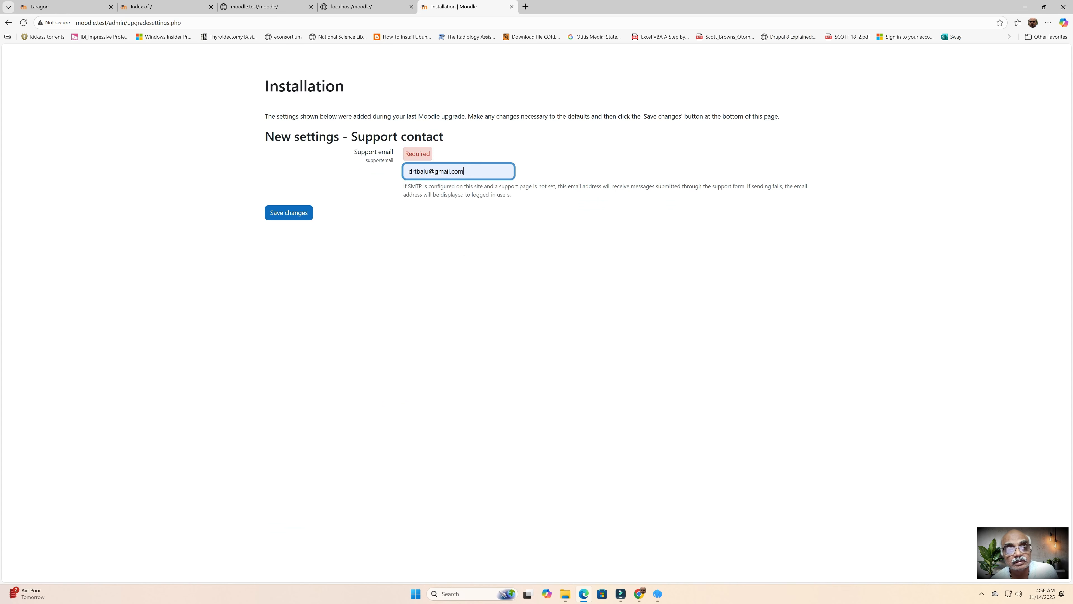
click(289, 212)
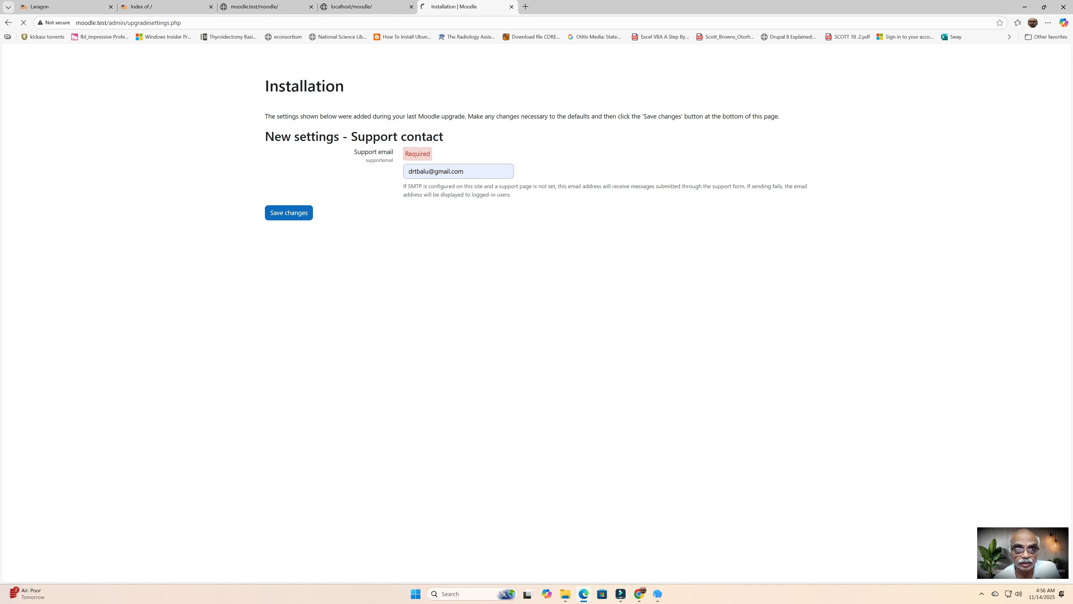